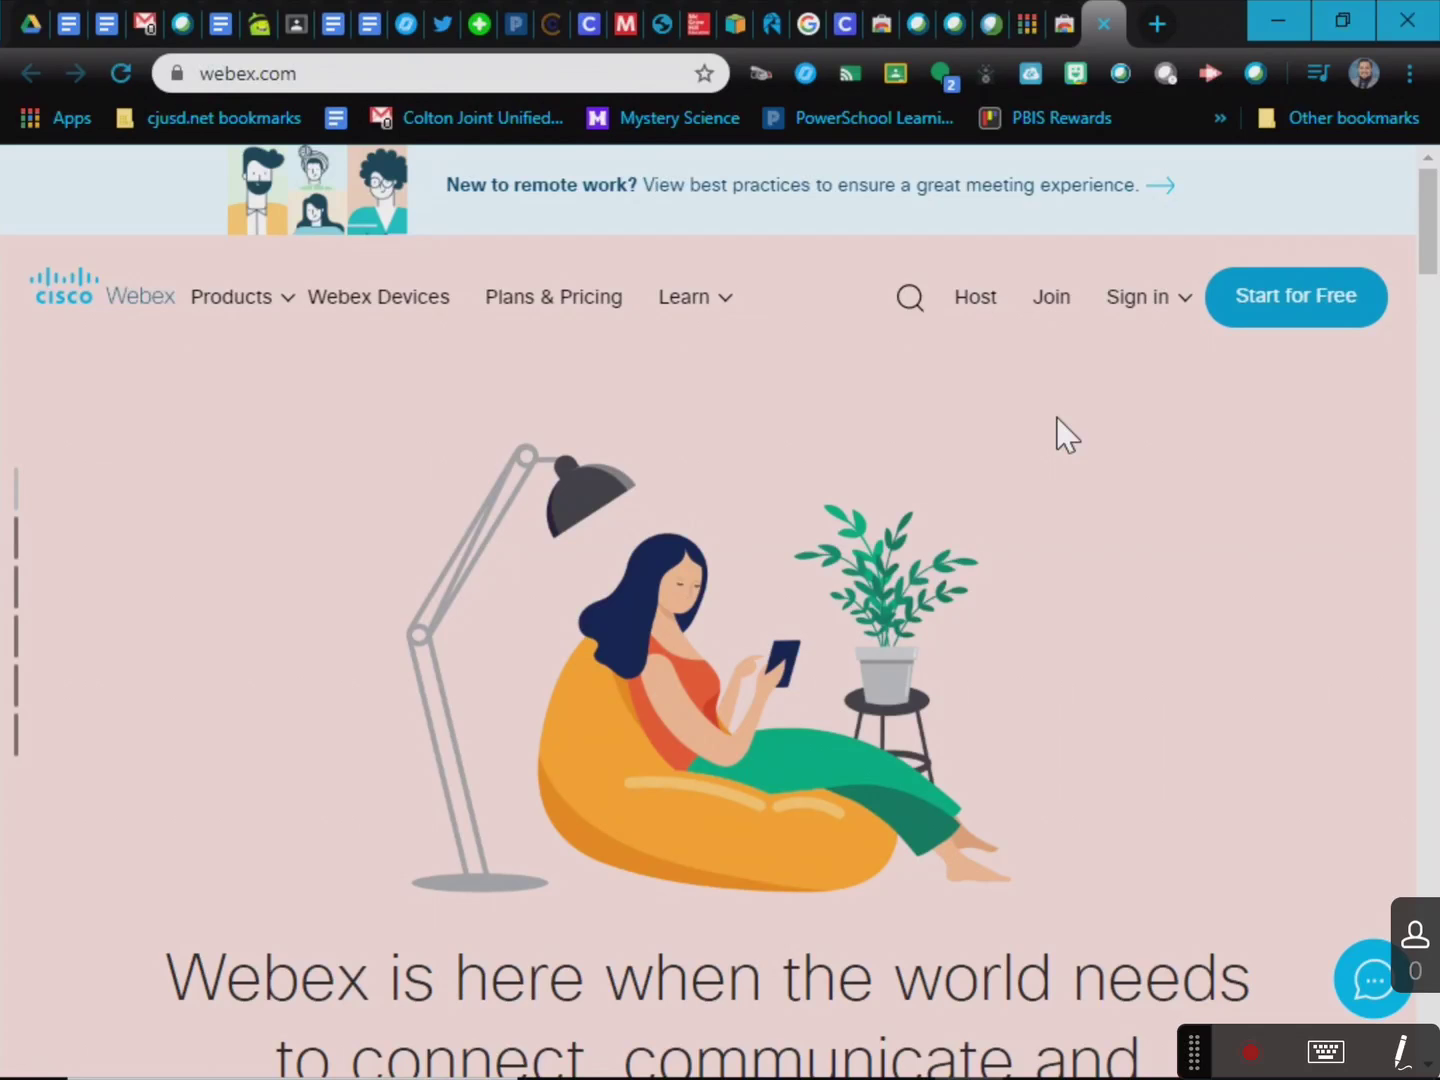
Briefly annotate the screen, then return to the Webex home page.
click(1400, 1052)
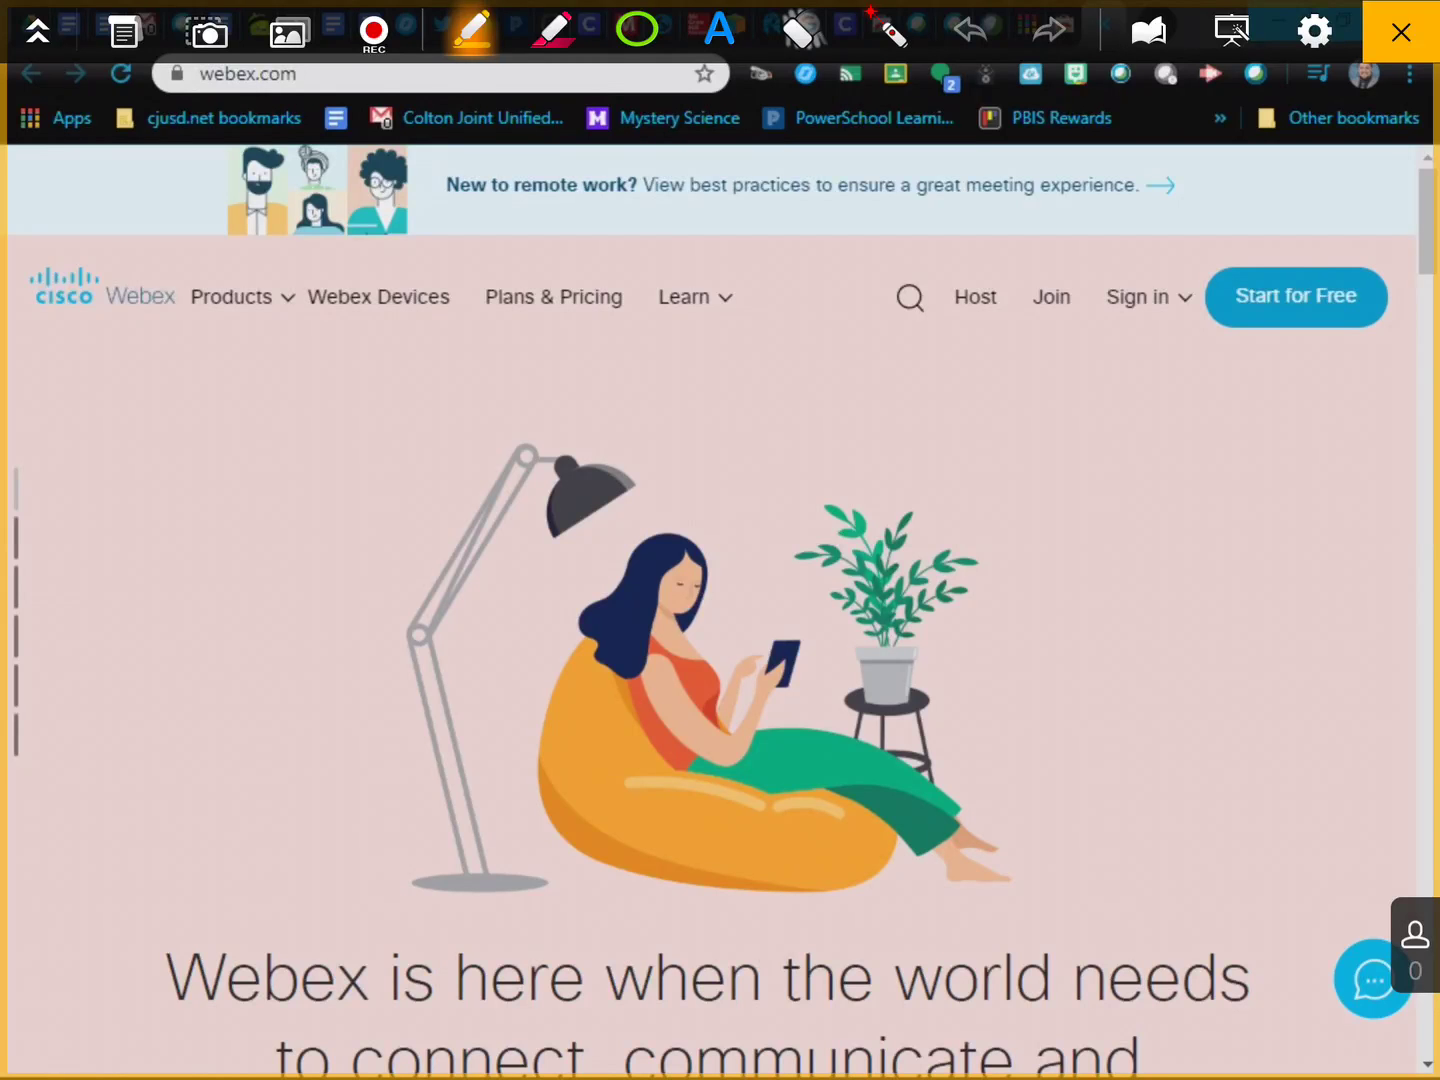
key(Escape)
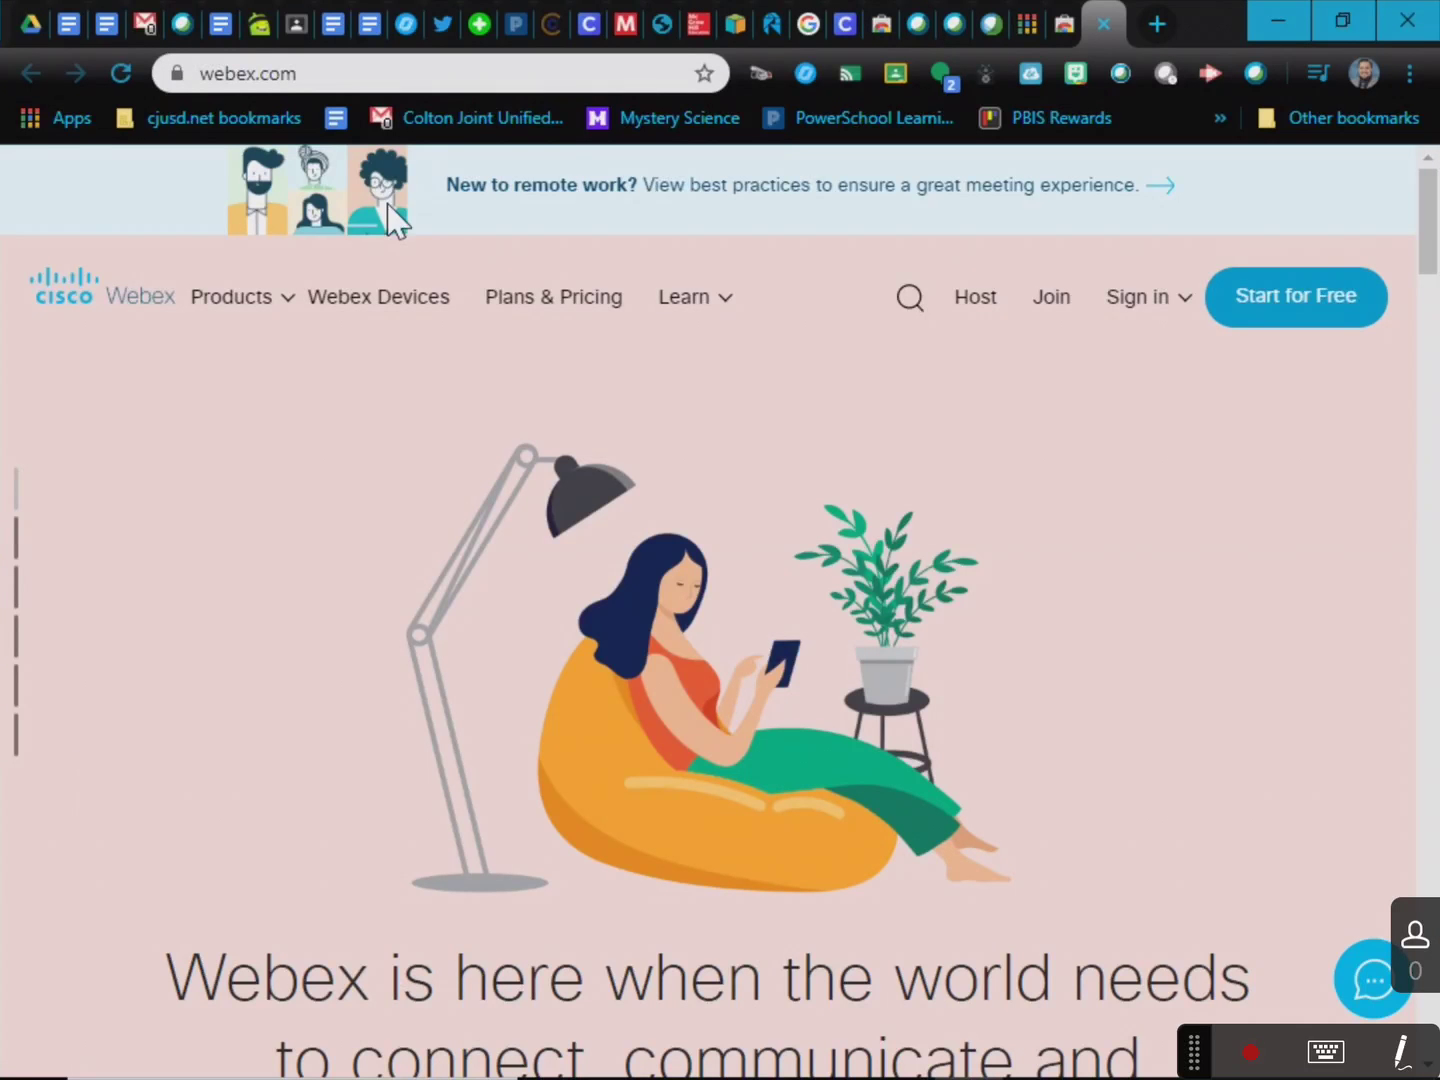
click(329, 75)
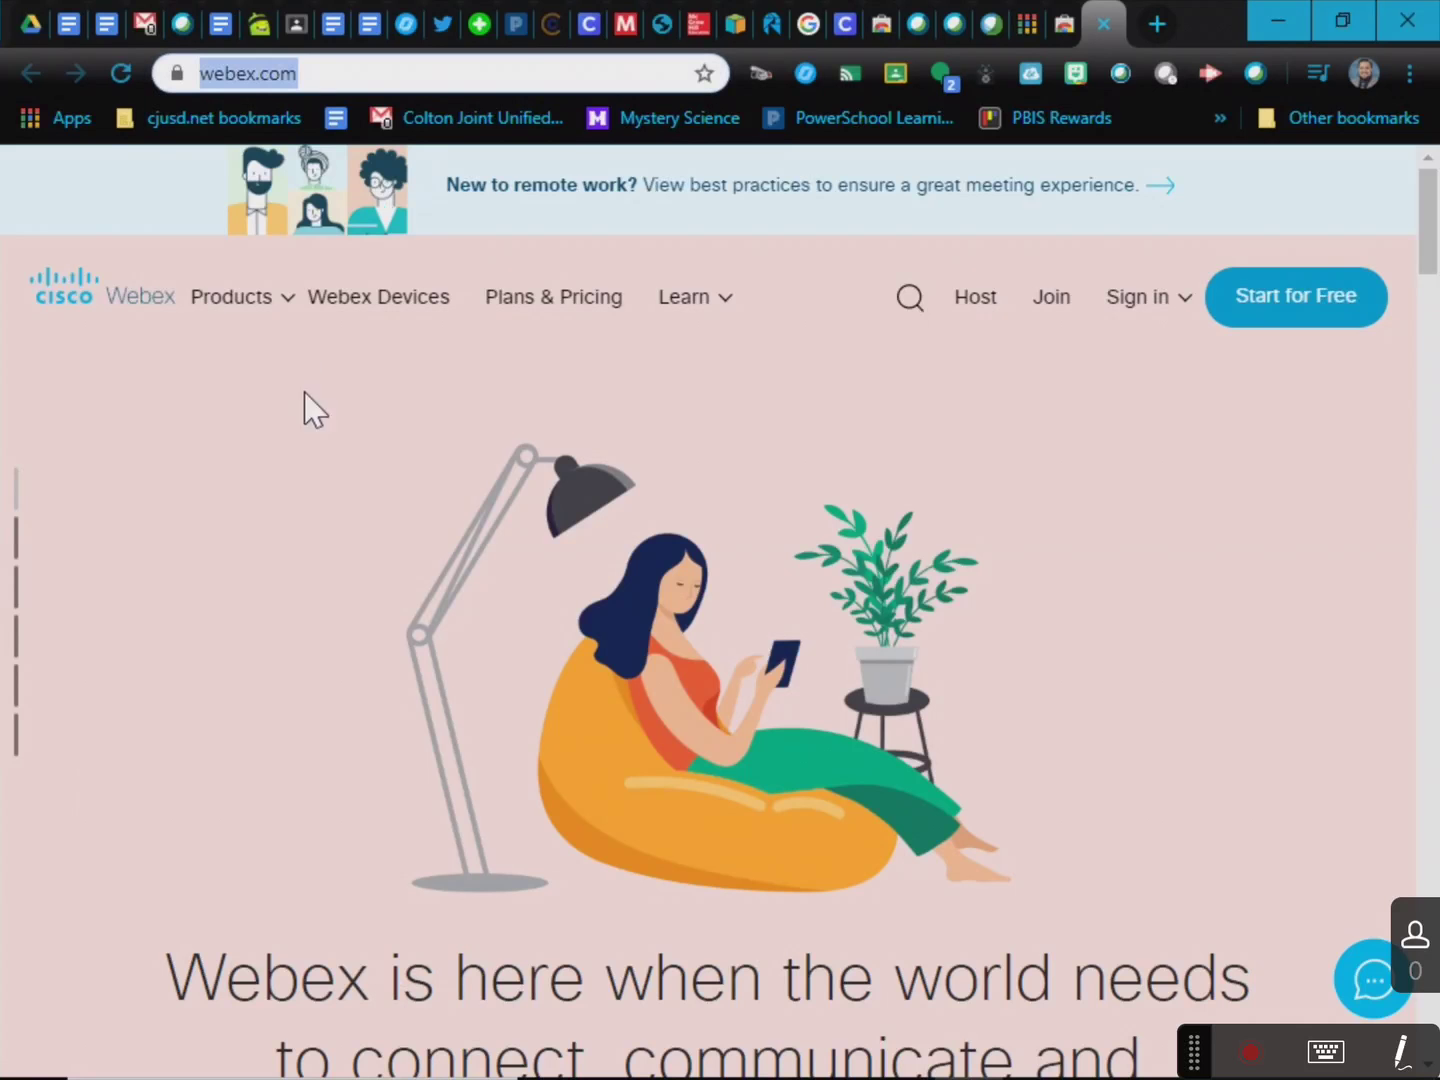
click(68, 121)
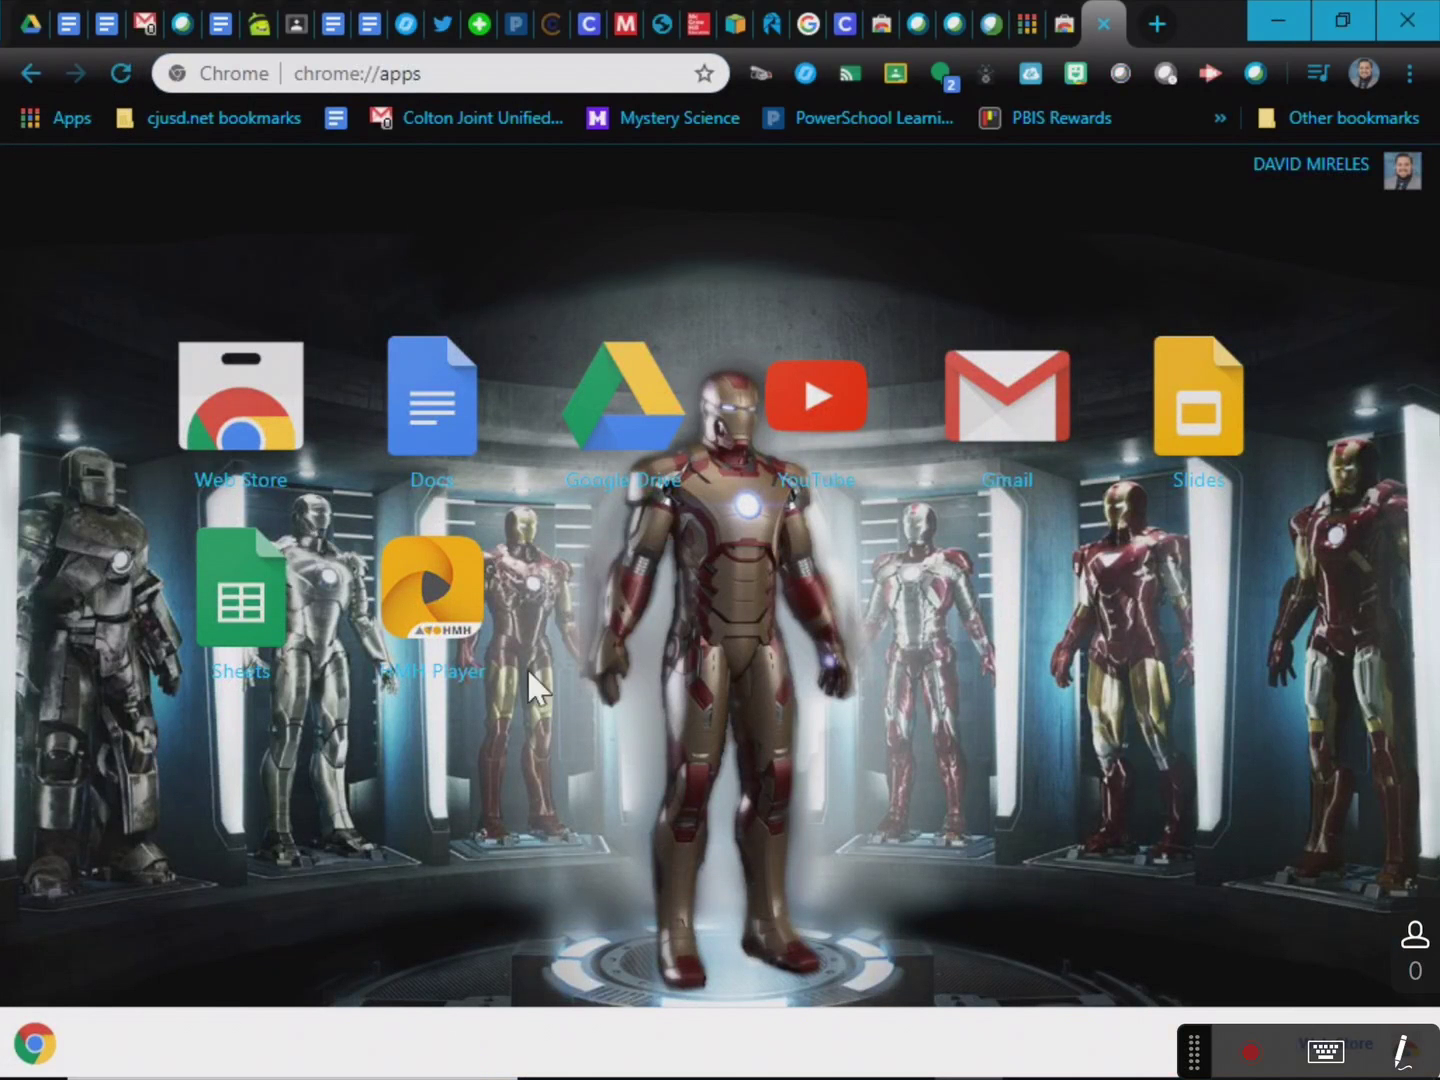
click(31, 72)
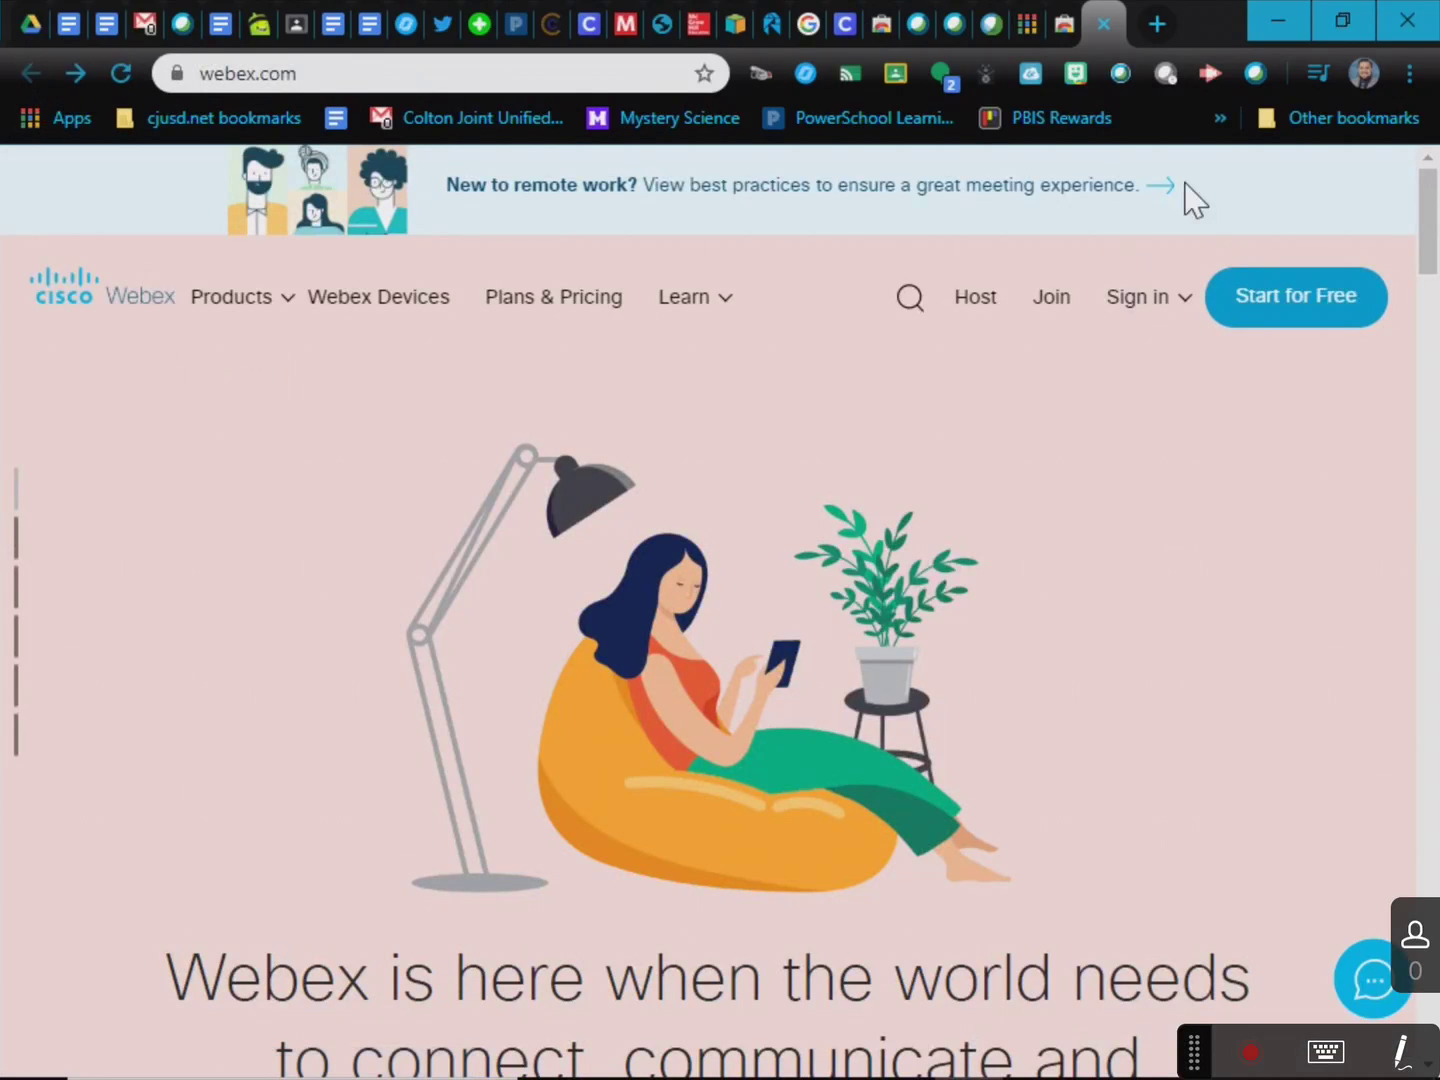
Sign in to Webex Meetings with the user's e-mail address.
click(1120, 311)
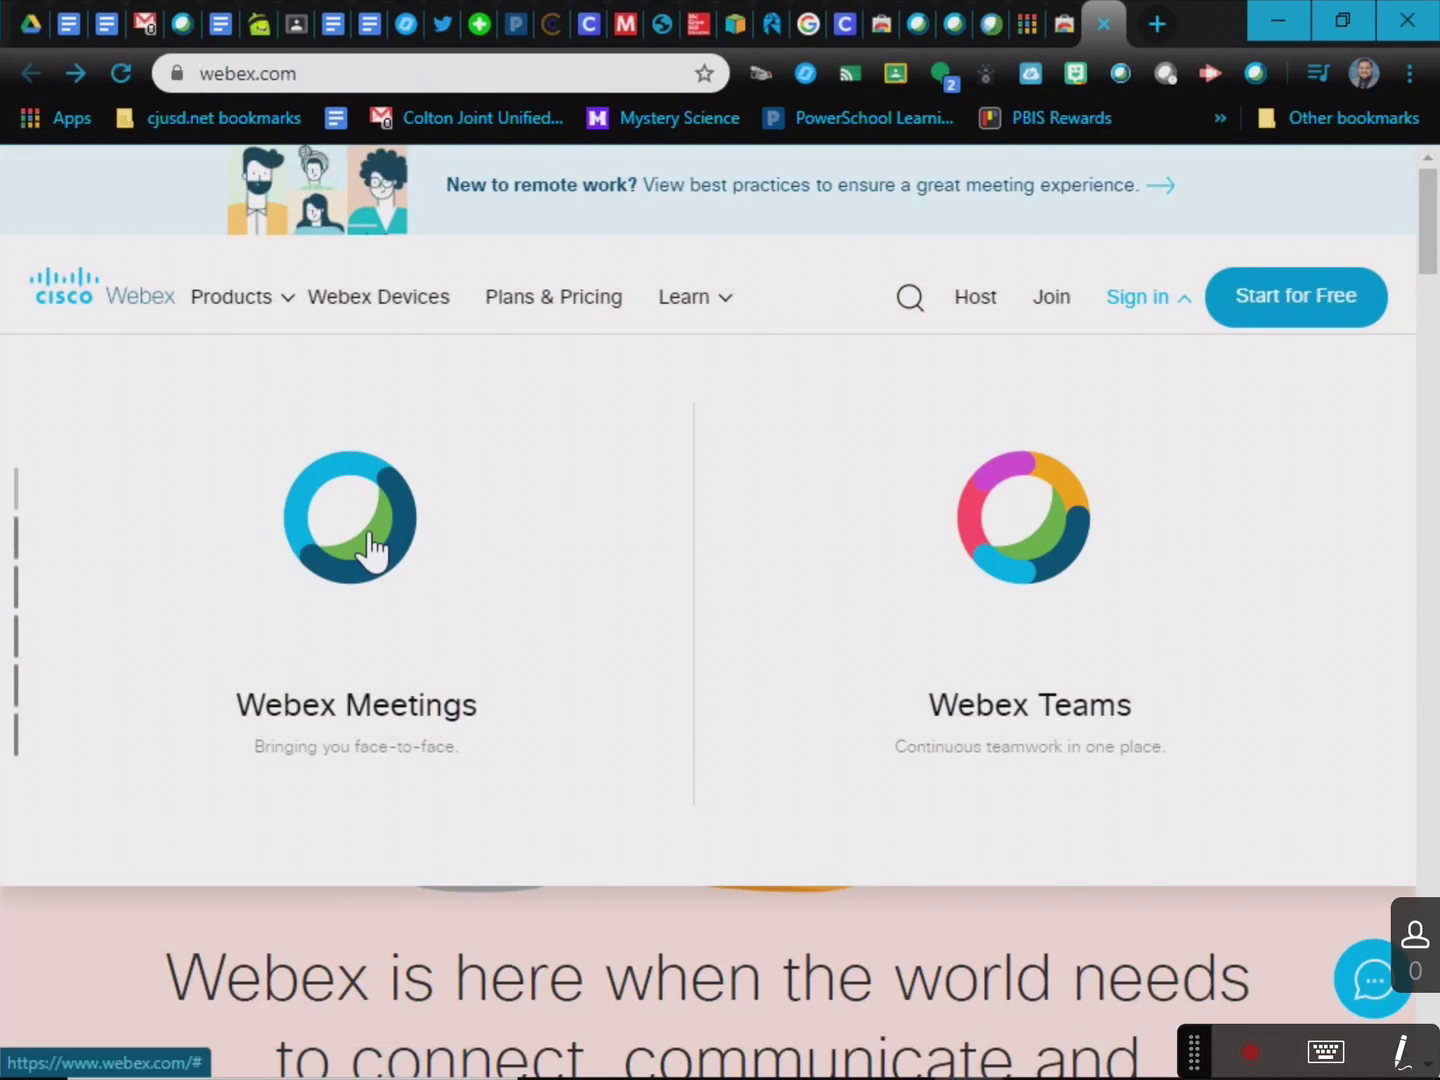
click(368, 536)
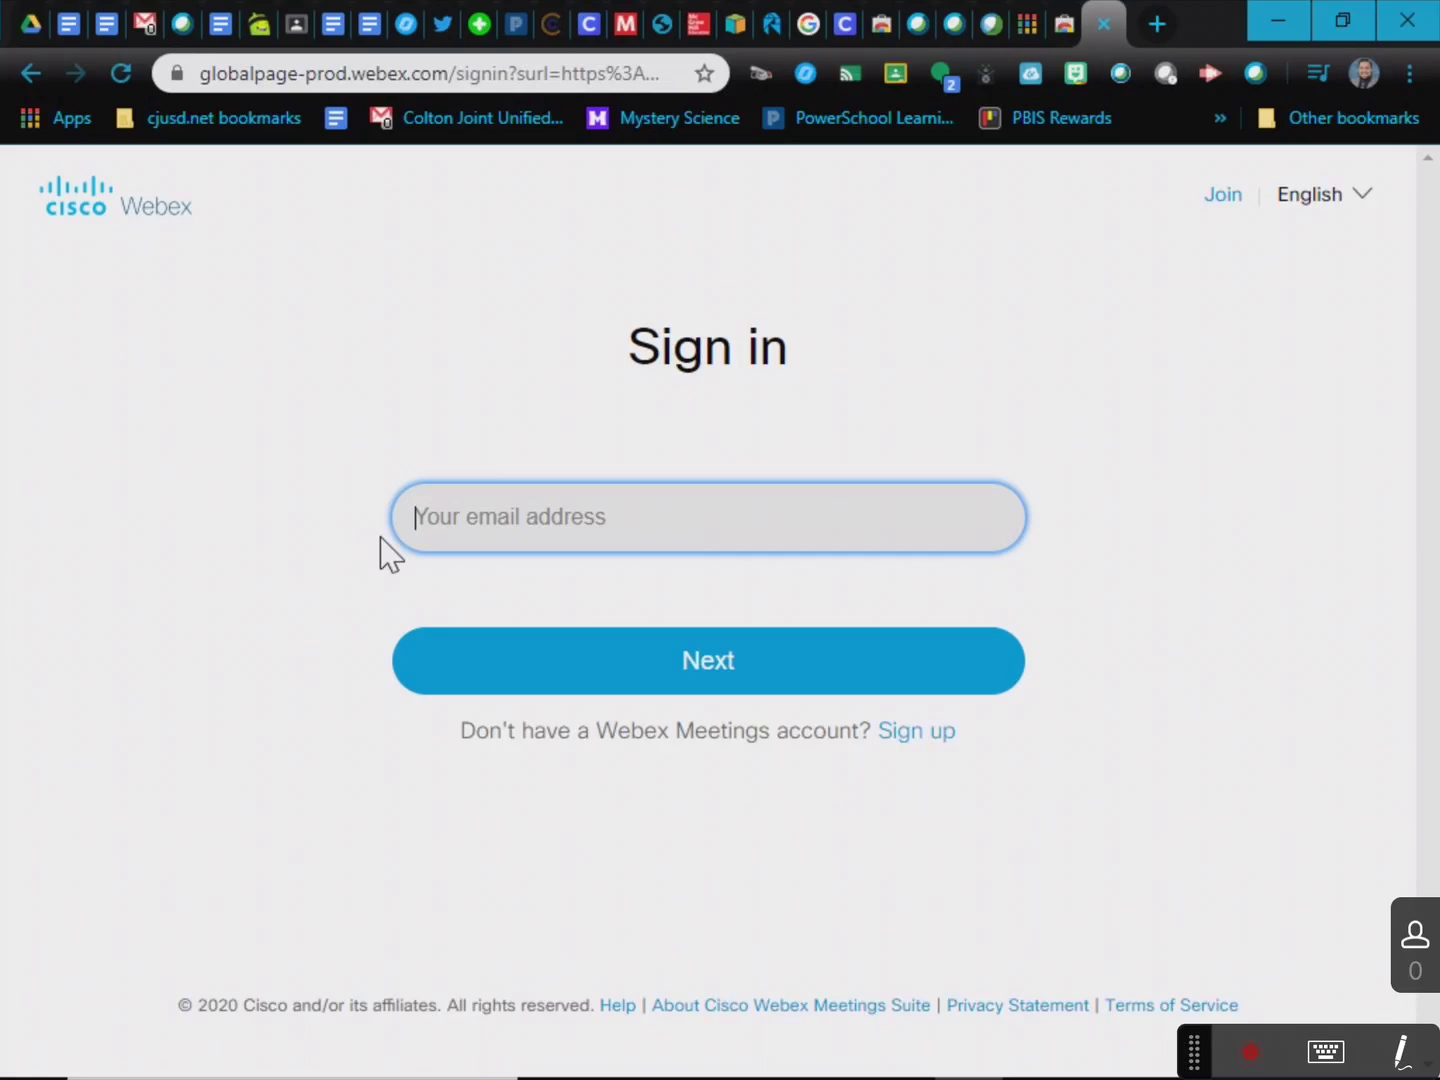
key(Return)
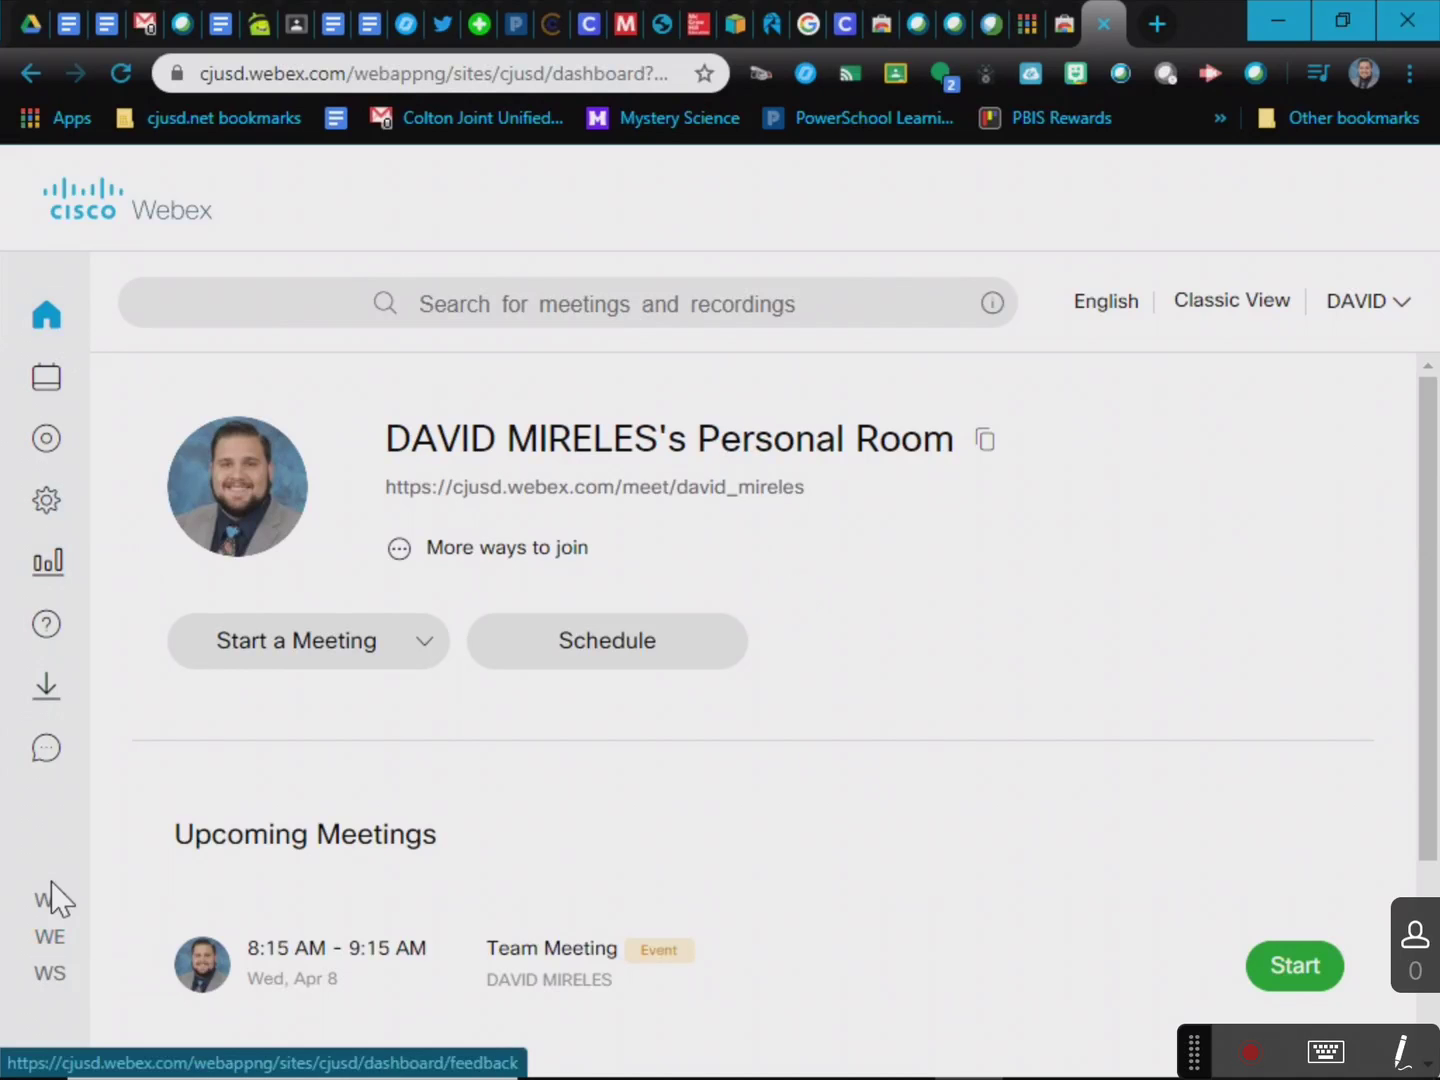
click(56, 949)
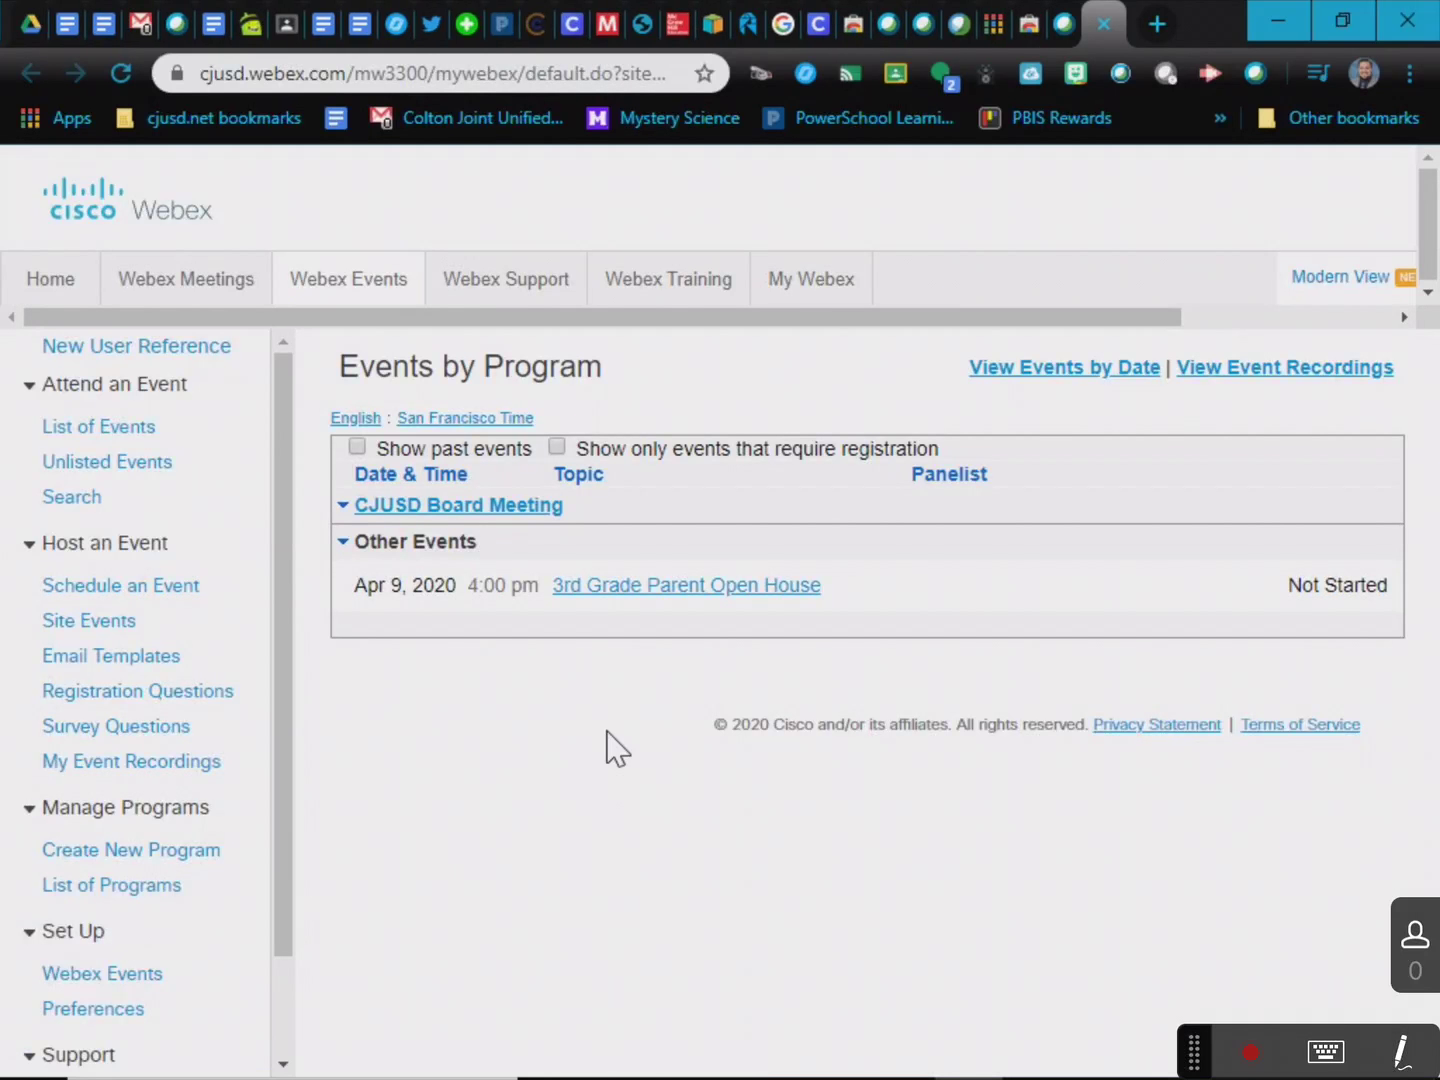
scroll(150, 815, down, 2)
scroll(138, 820, up, 2)
click(1062, 23)
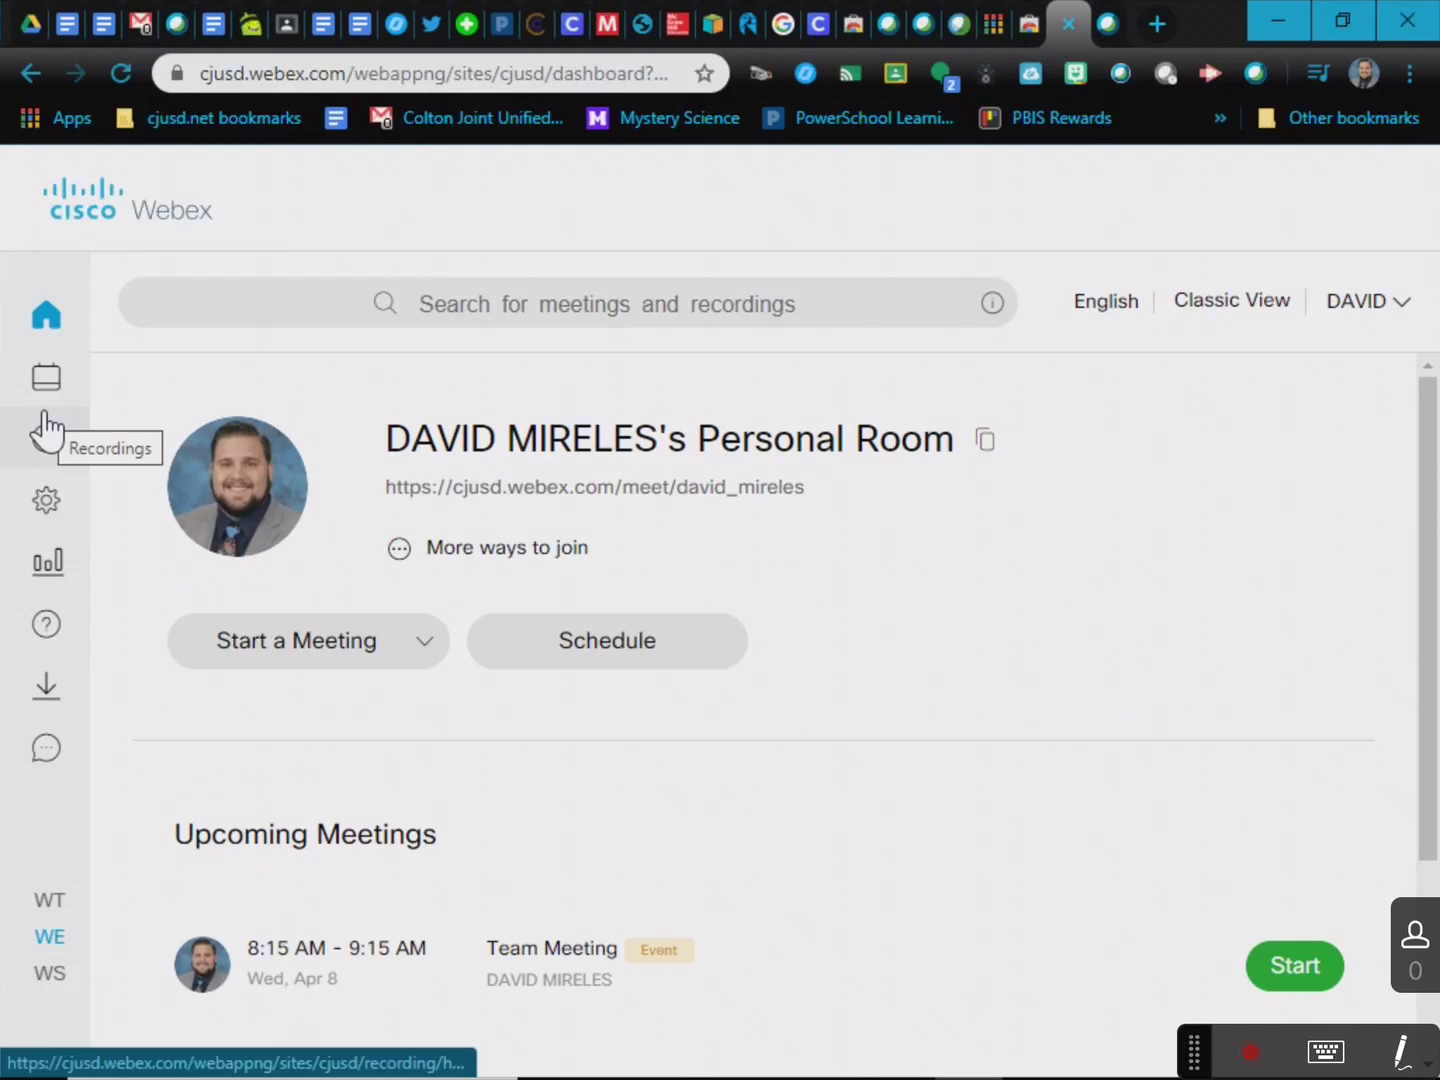
click(473, 30)
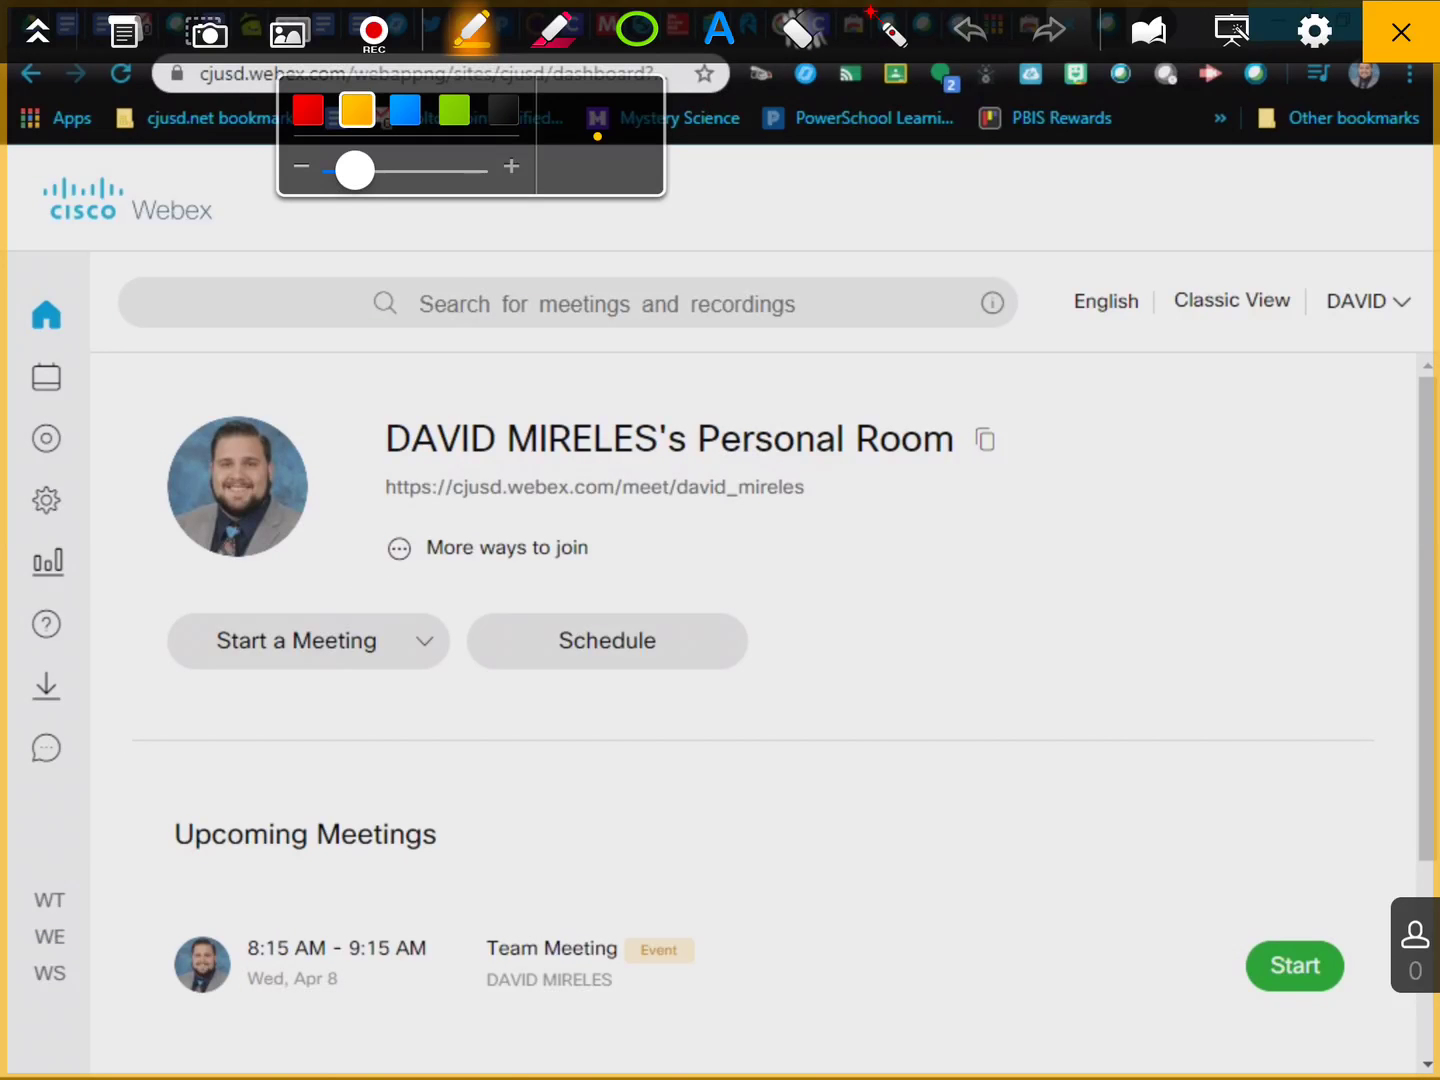
click(307, 109)
mouse_move(40, 968)
mouse_down()
mouse_move(5, 955)
mouse_move(101, 914)
mouse_move(94, 960)
mouse_up()
drag(42, 405, 10, 955)
drag(326, 851, 105, 904)
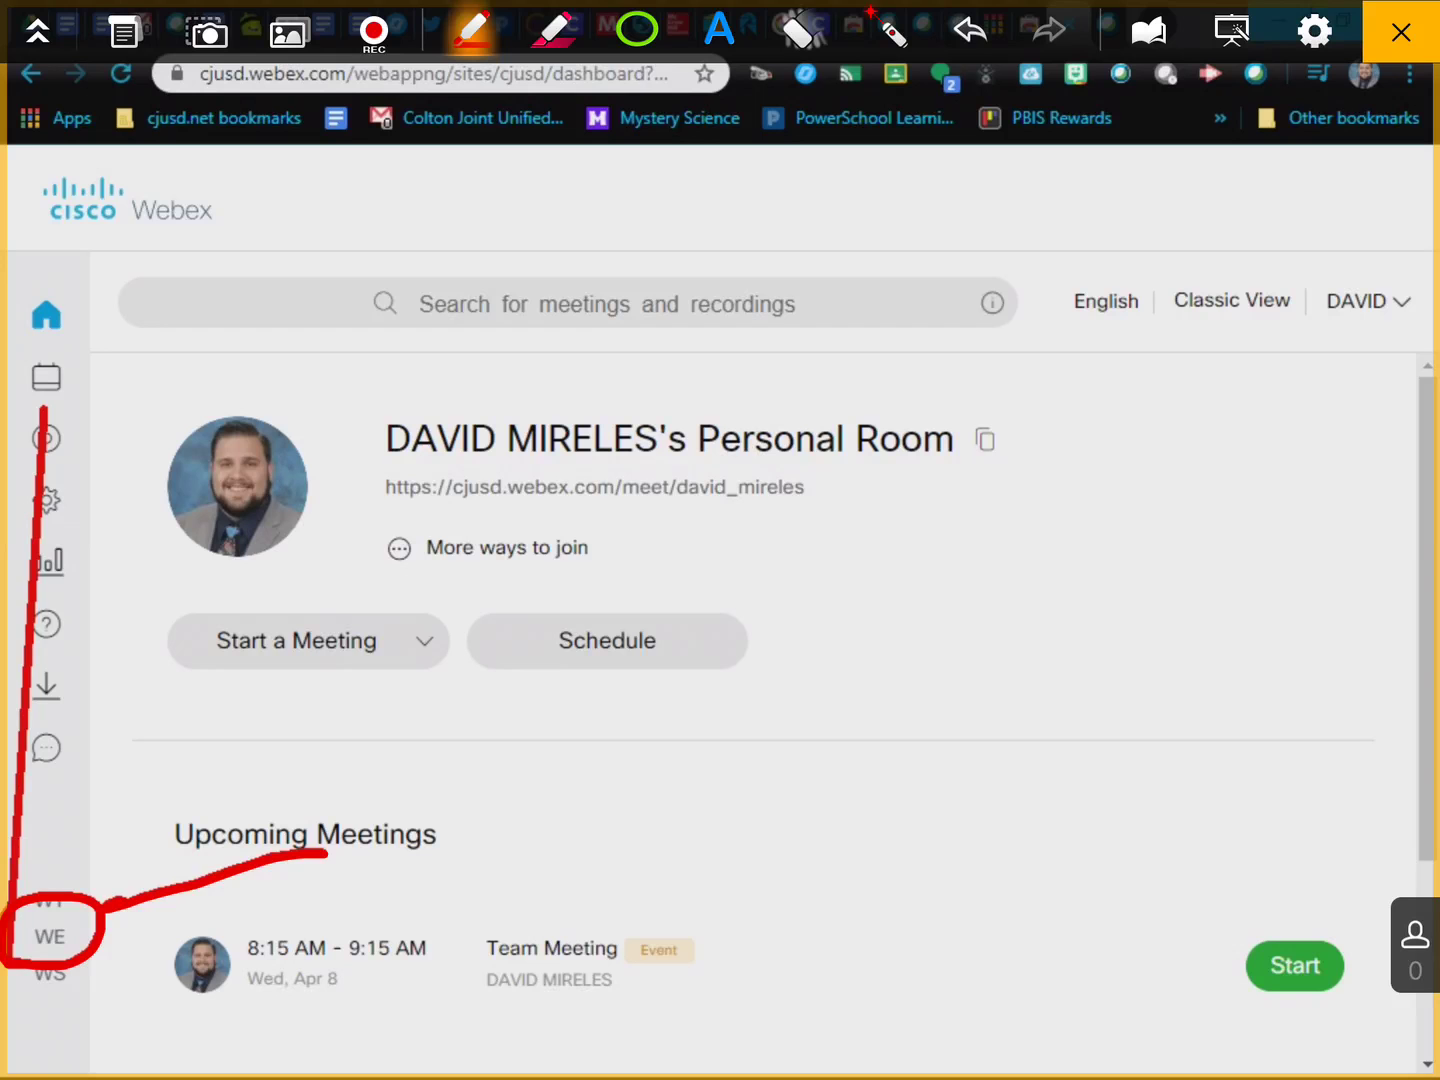
key(ctrl+z)
key(ctrl+z)
key(ctrl+z)
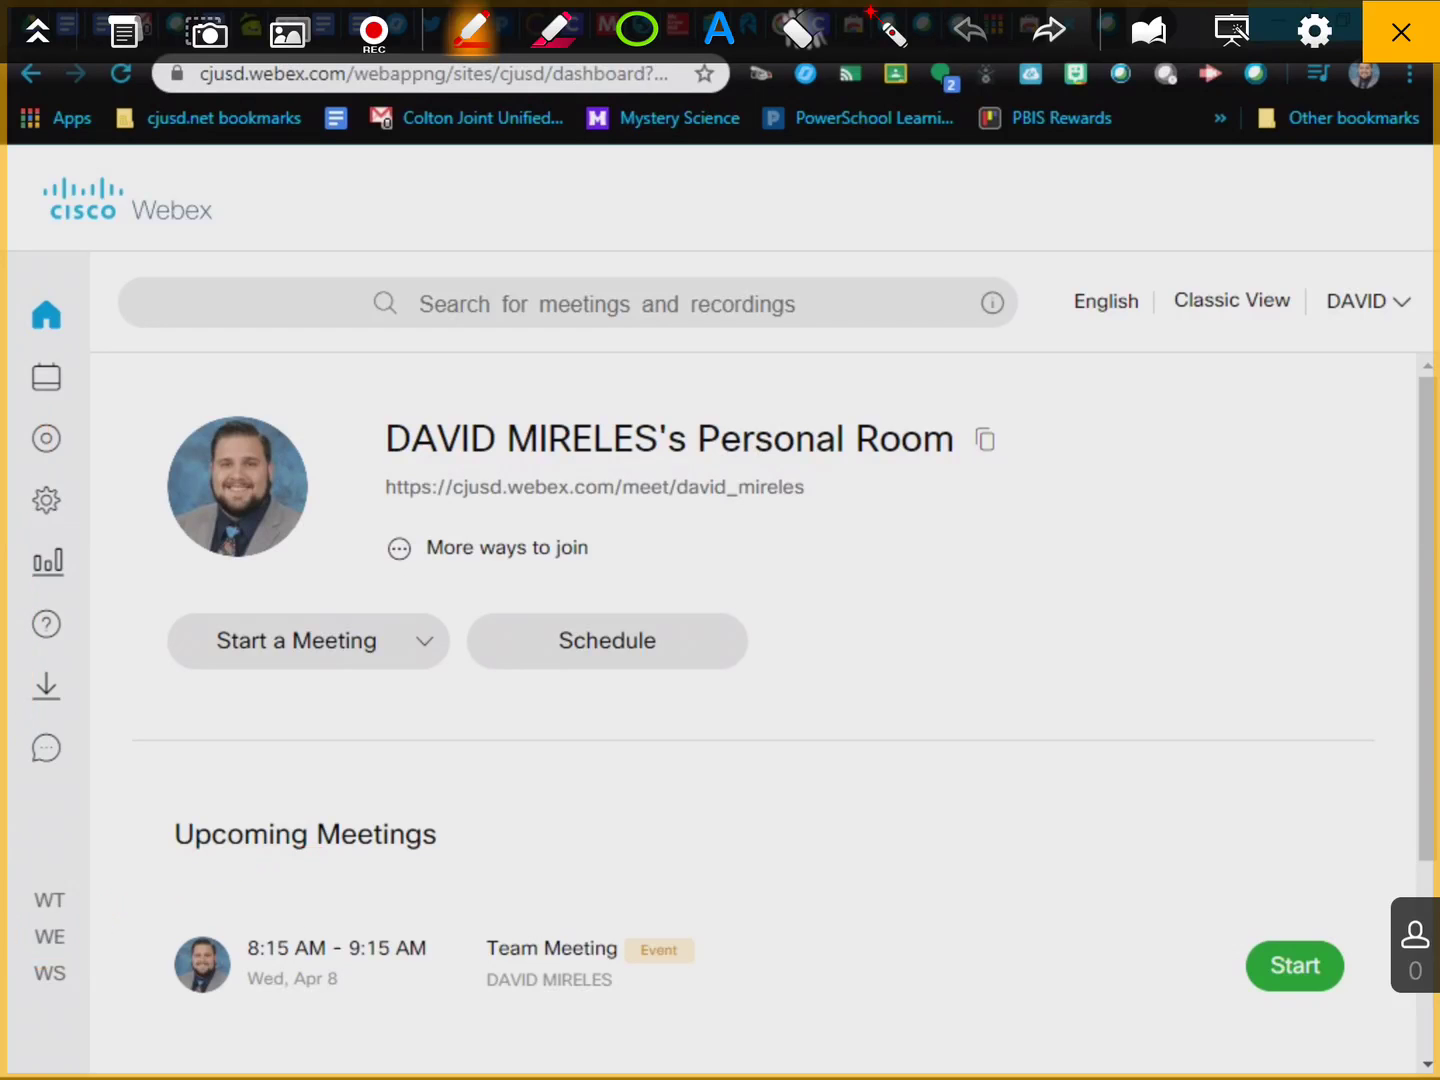
mouse_move(85, 916)
mouse_down()
mouse_move(59, 958)
mouse_move(108, 908)
mouse_move(238, 883)
mouse_up()
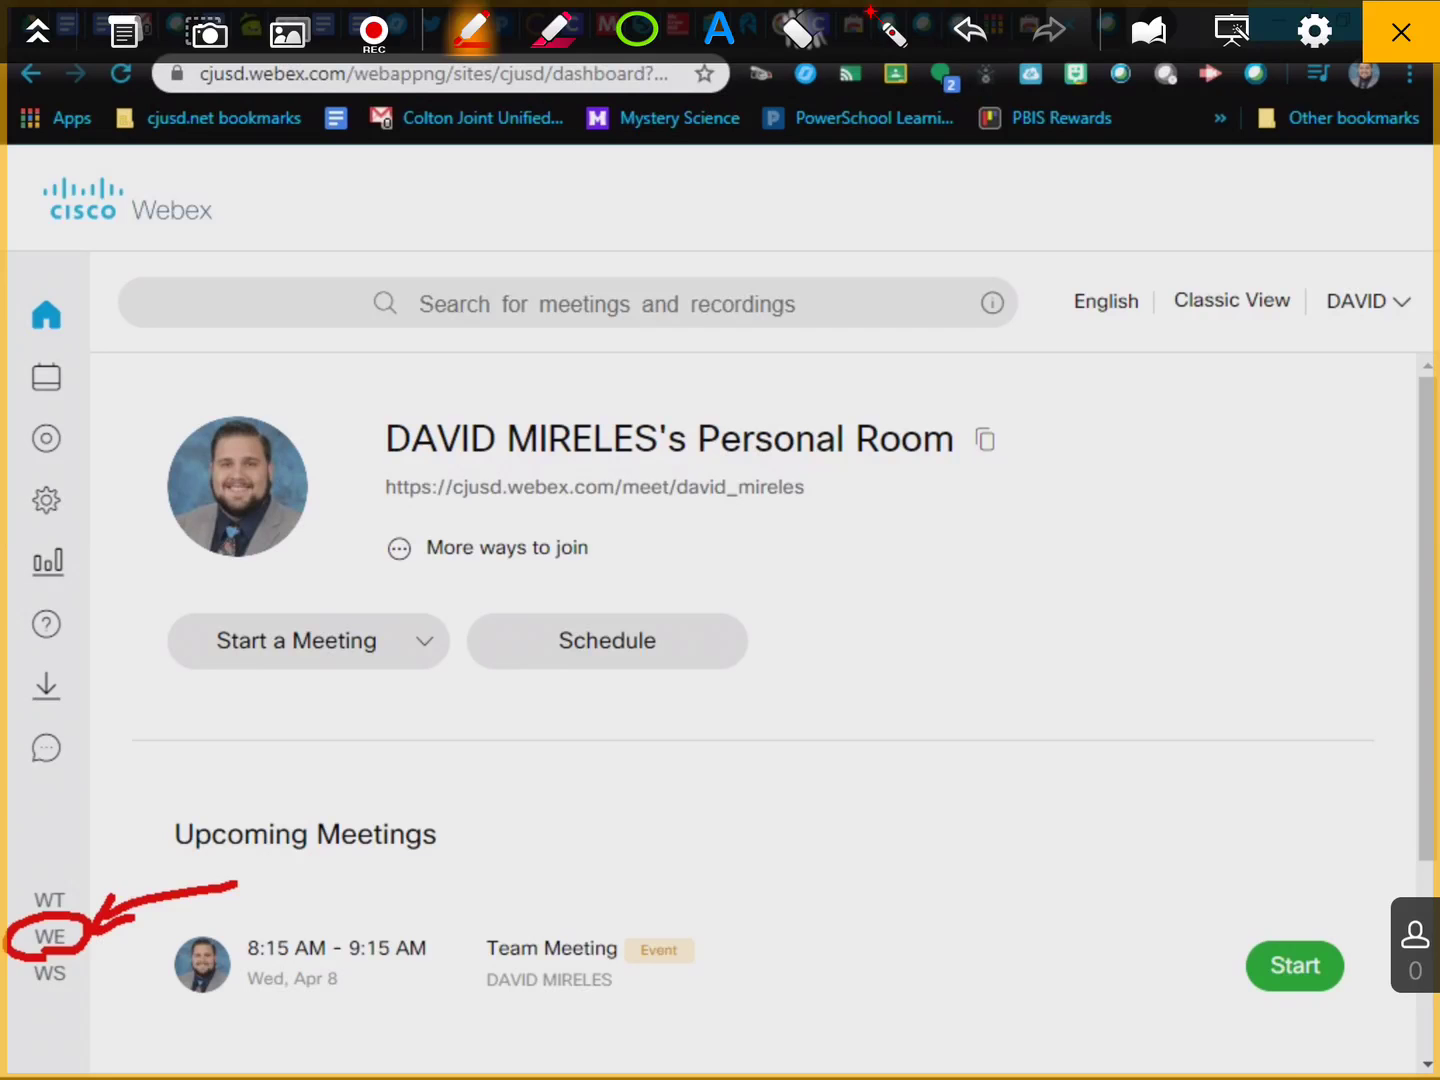
click(1401, 32)
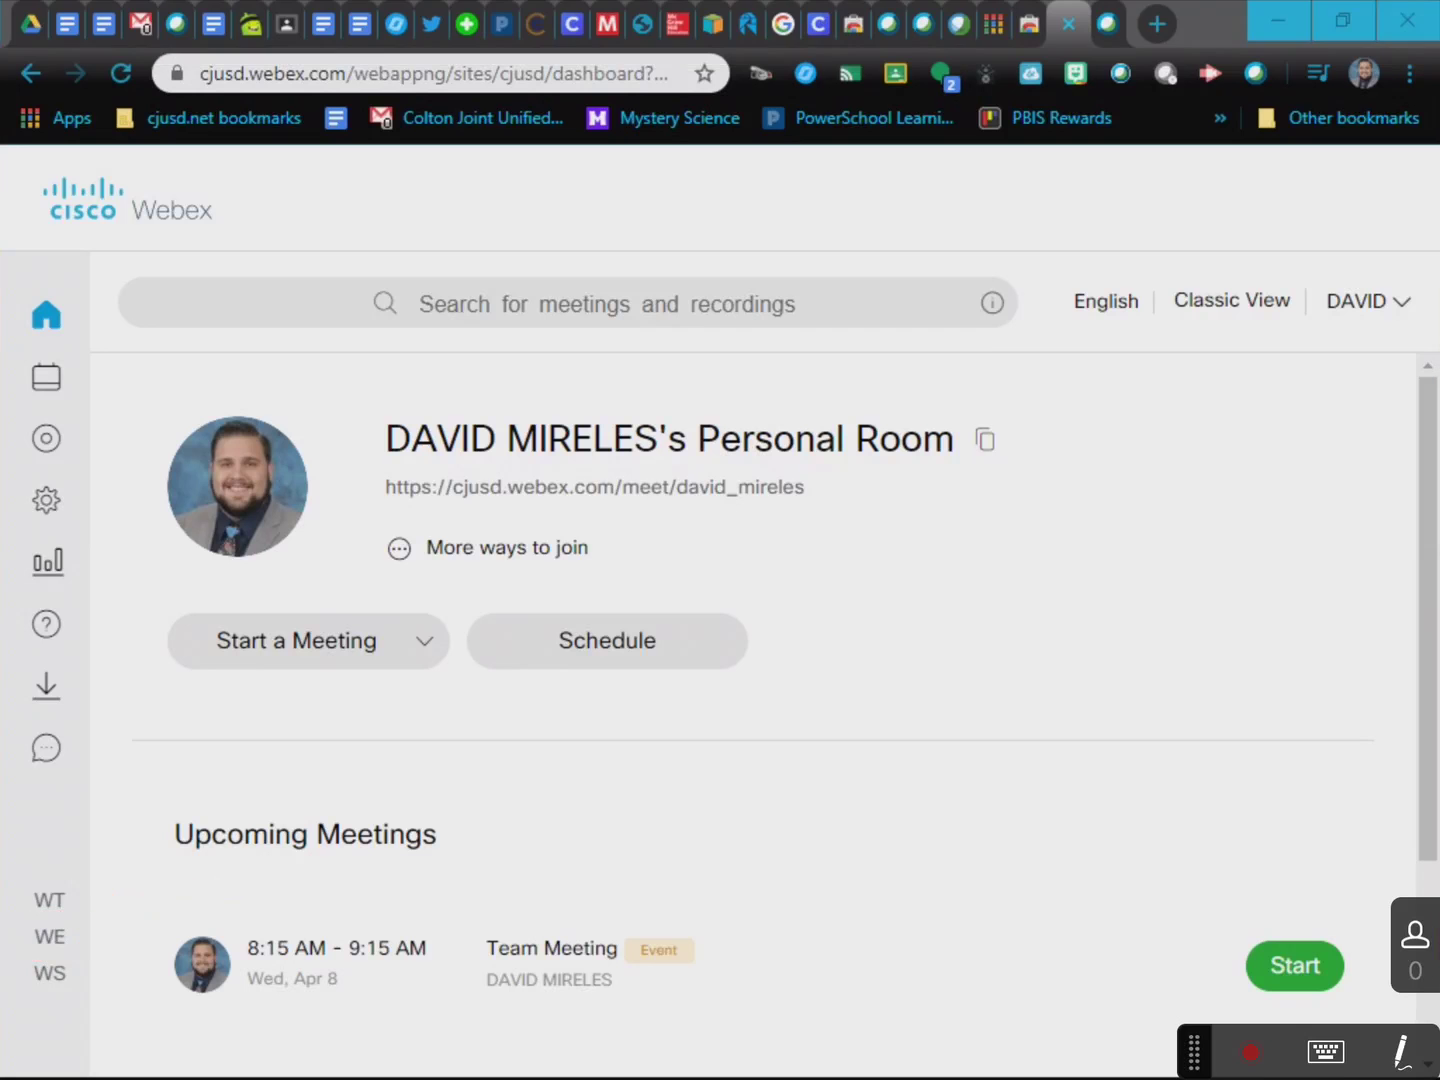
Open the Webex Events page and mark the scheduling link with a temporary red arrow.
click(48, 938)
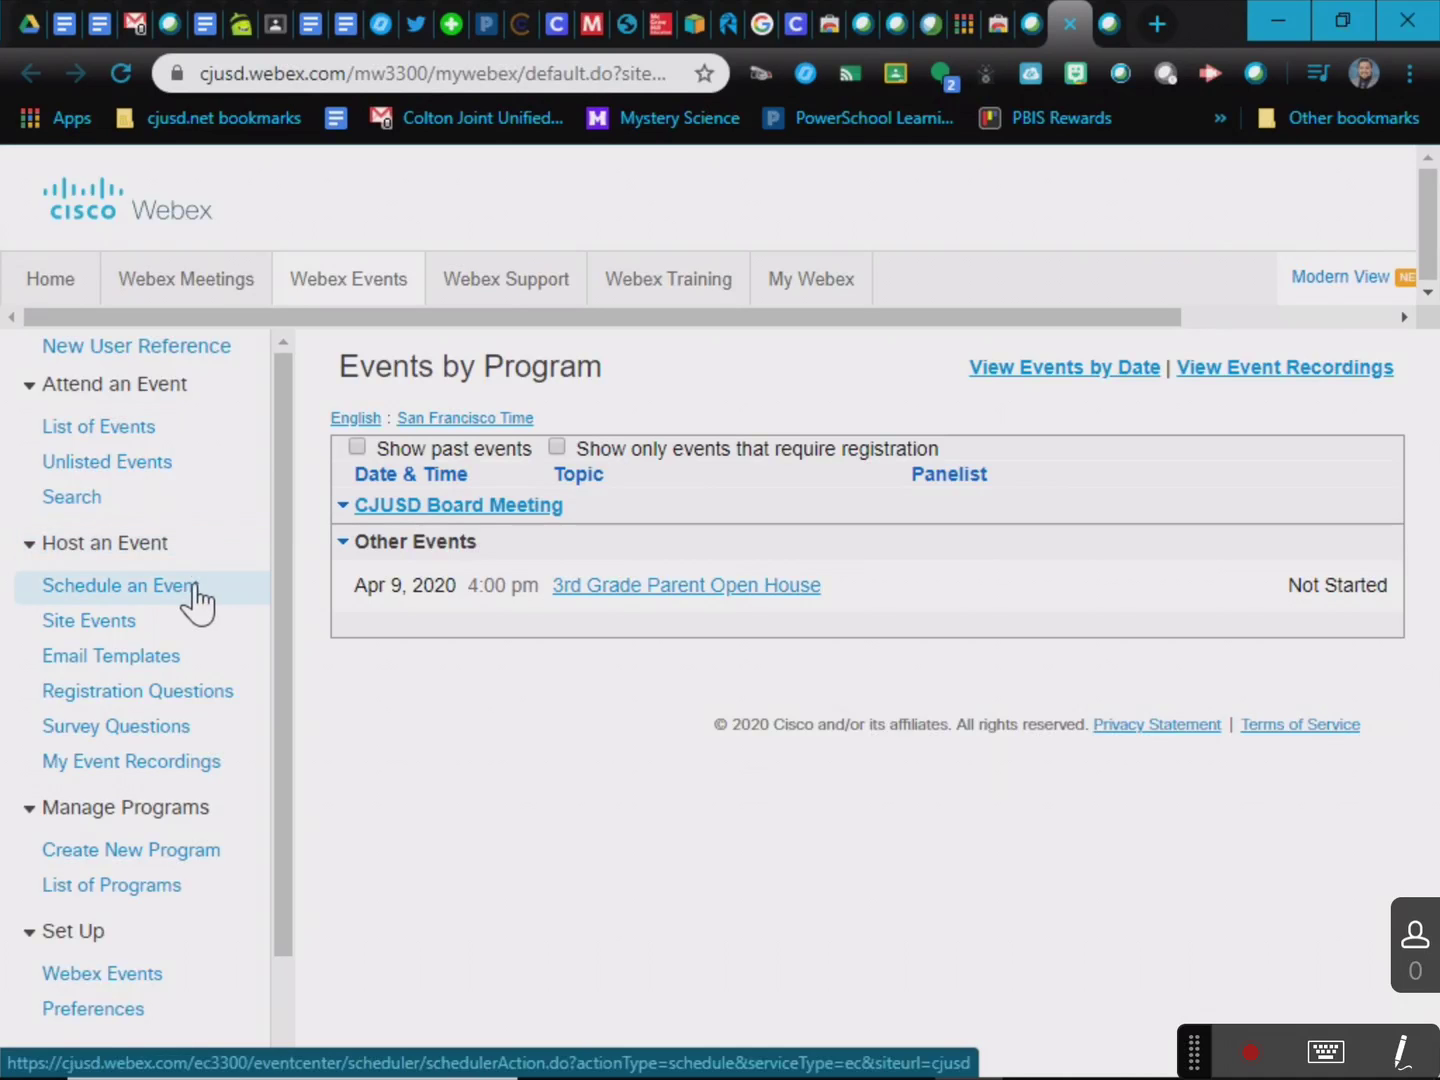
click(1400, 1052)
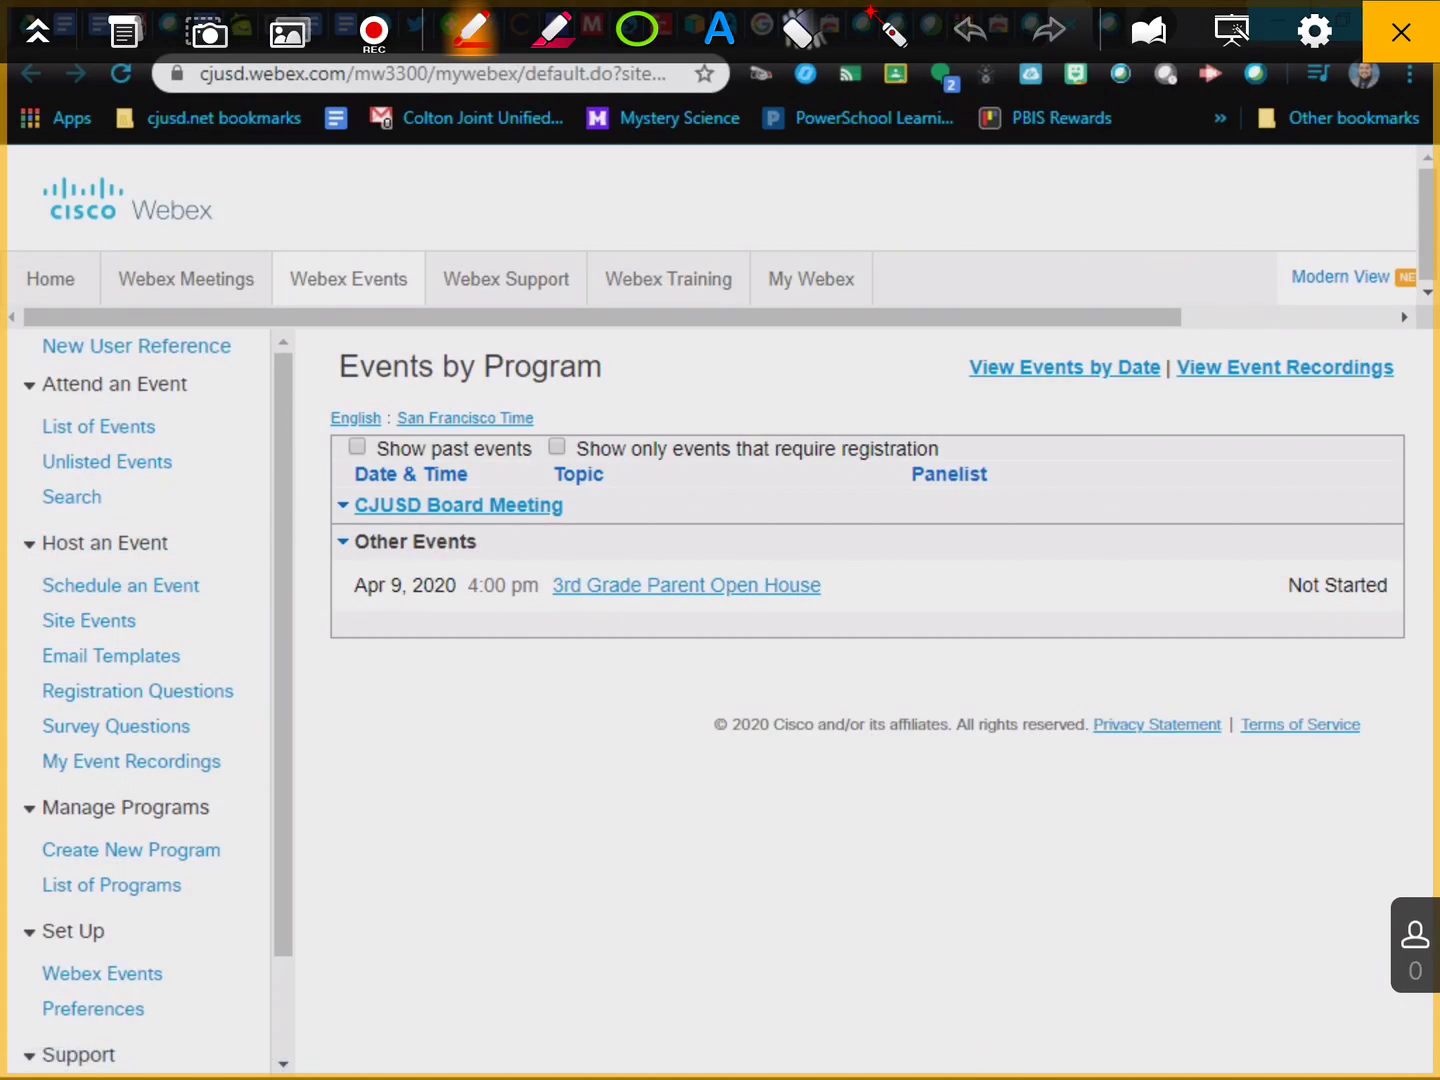
mouse_move(358, 583)
mouse_down()
mouse_move(237, 584)
mouse_move(278, 558)
mouse_move(290, 606)
mouse_up()
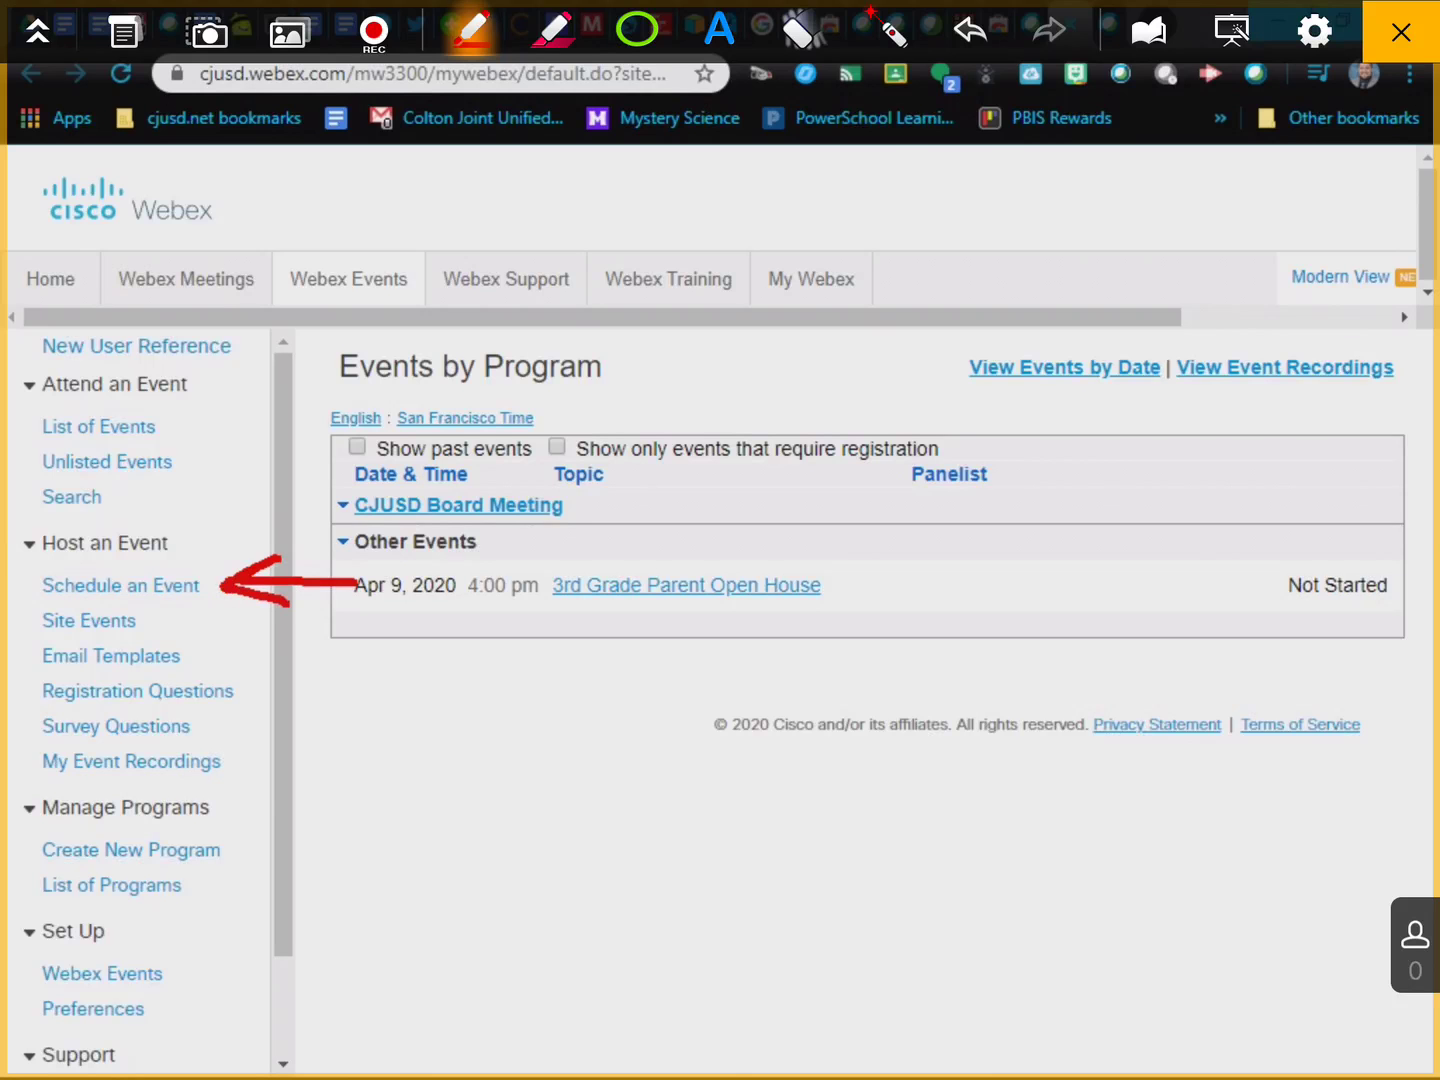
click(800, 30)
click(739, 106)
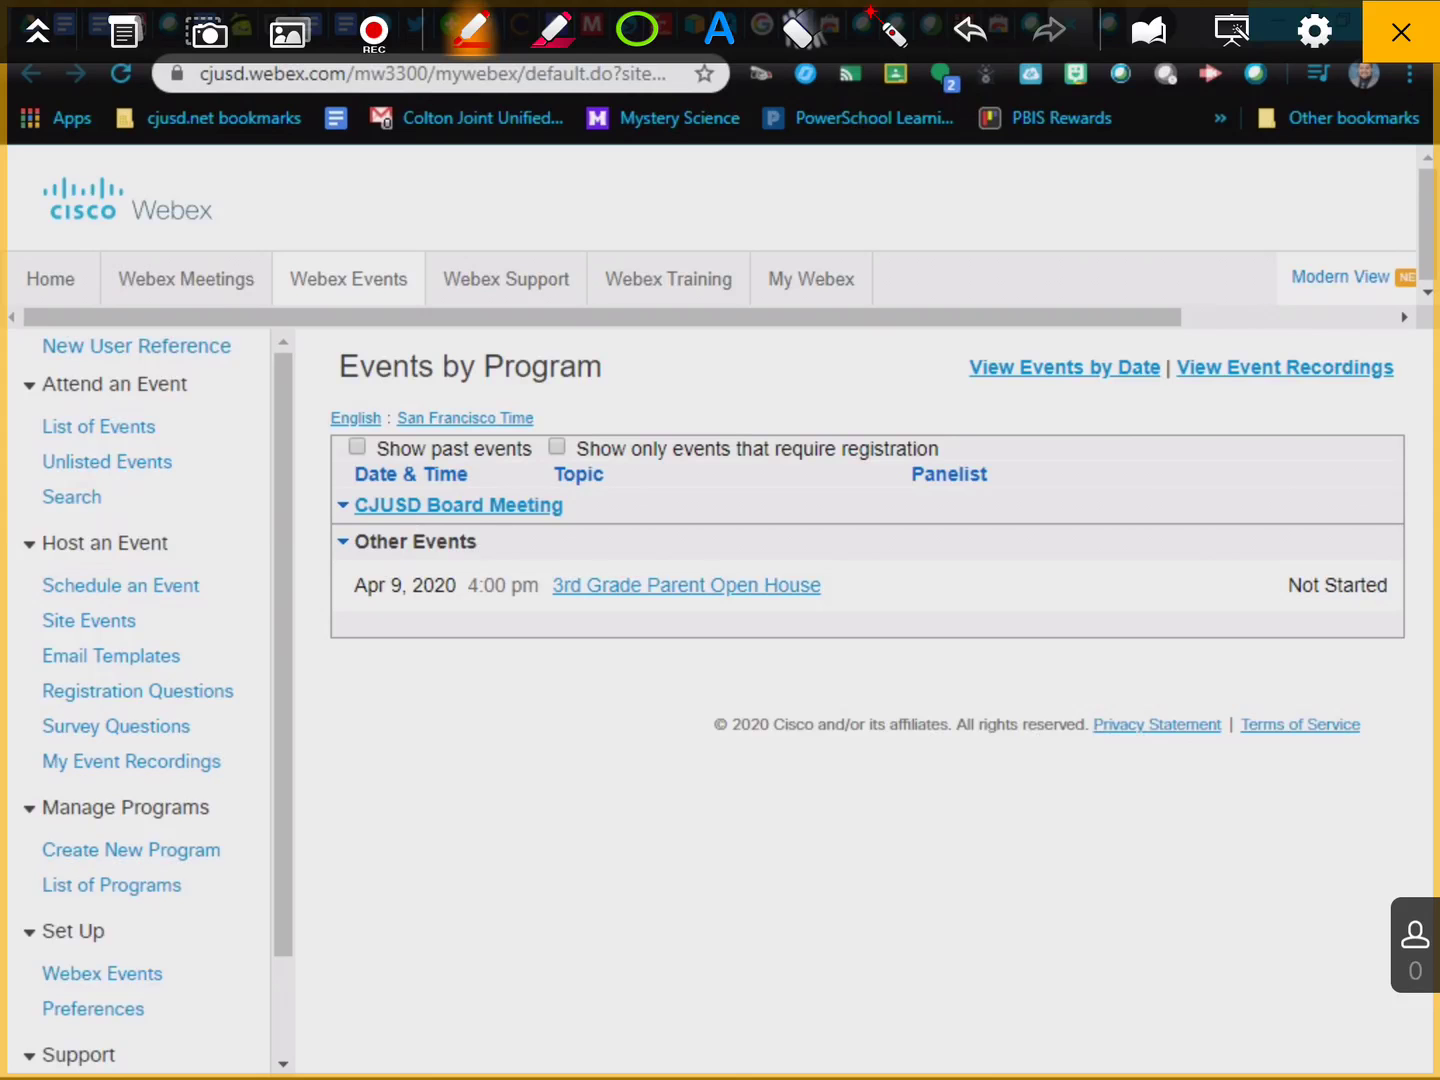
click(1401, 31)
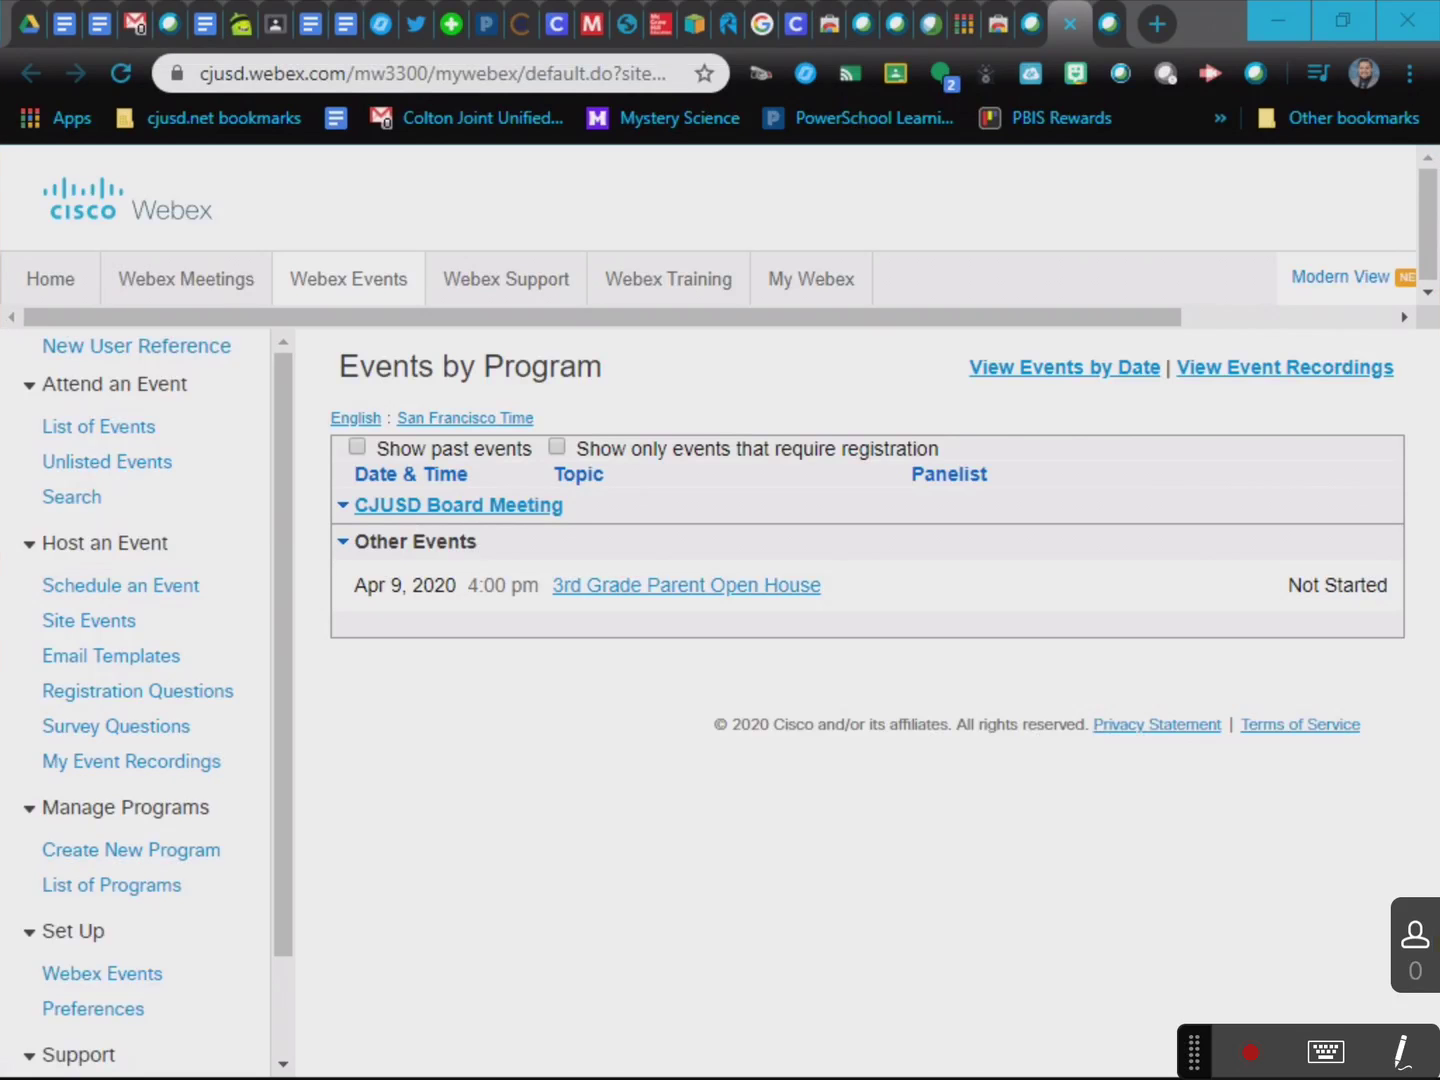
Start a new event named 'Team Meeting' with registration left off.
click(128, 589)
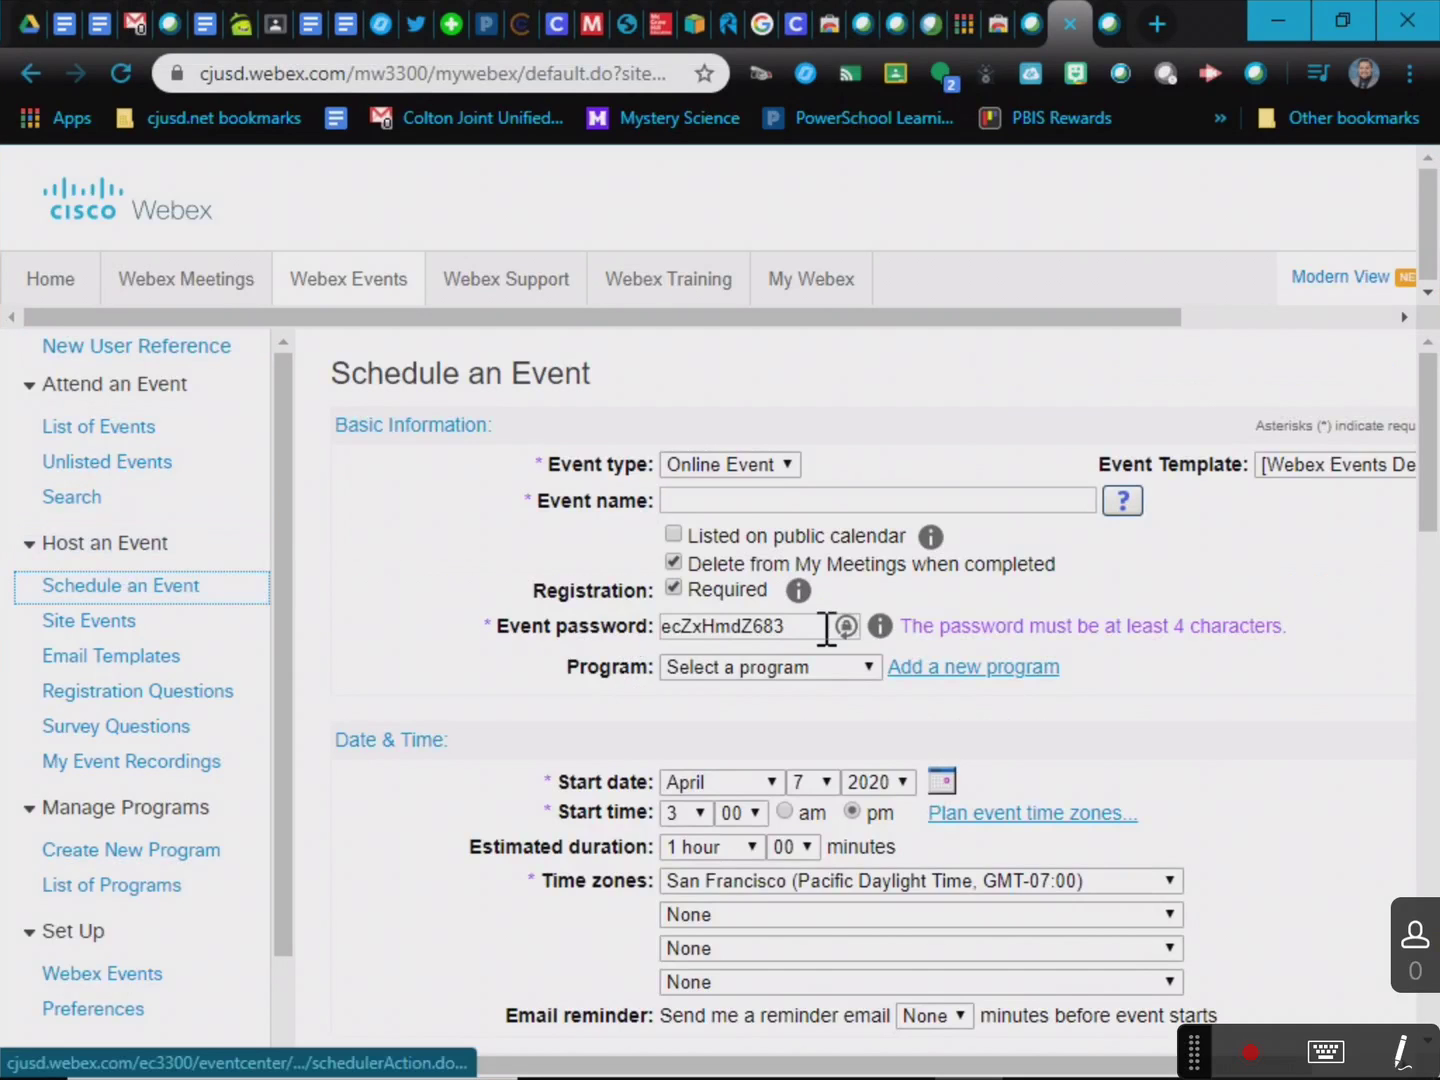
click(709, 498)
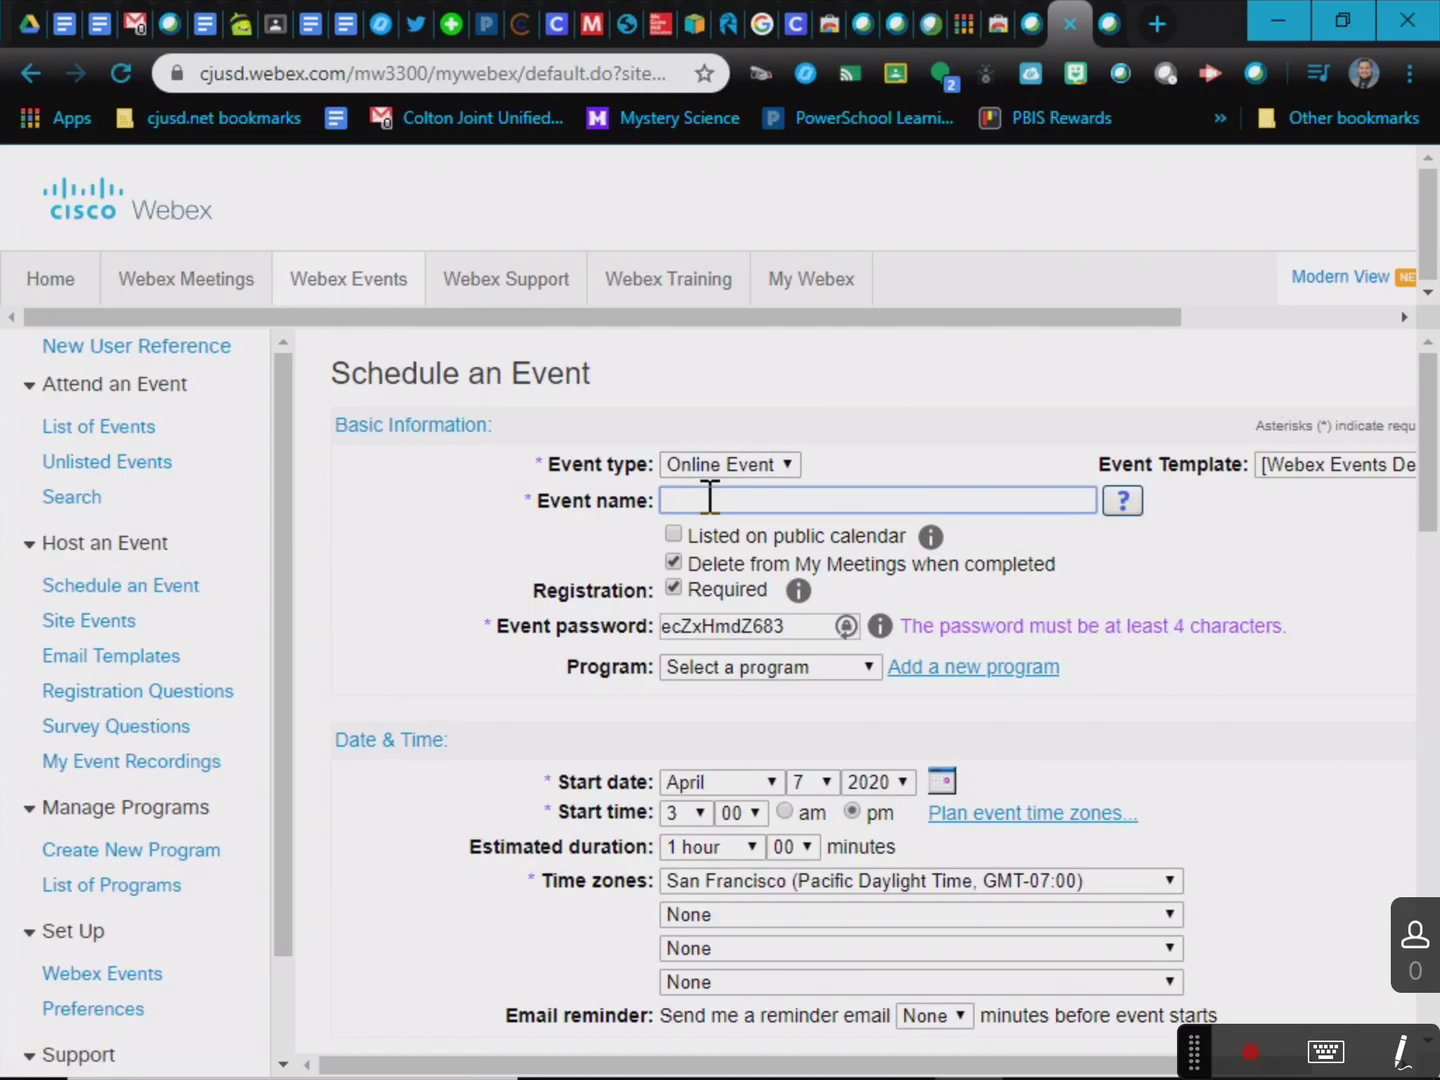
text(Team Meeting)
click(671, 587)
click(672, 588)
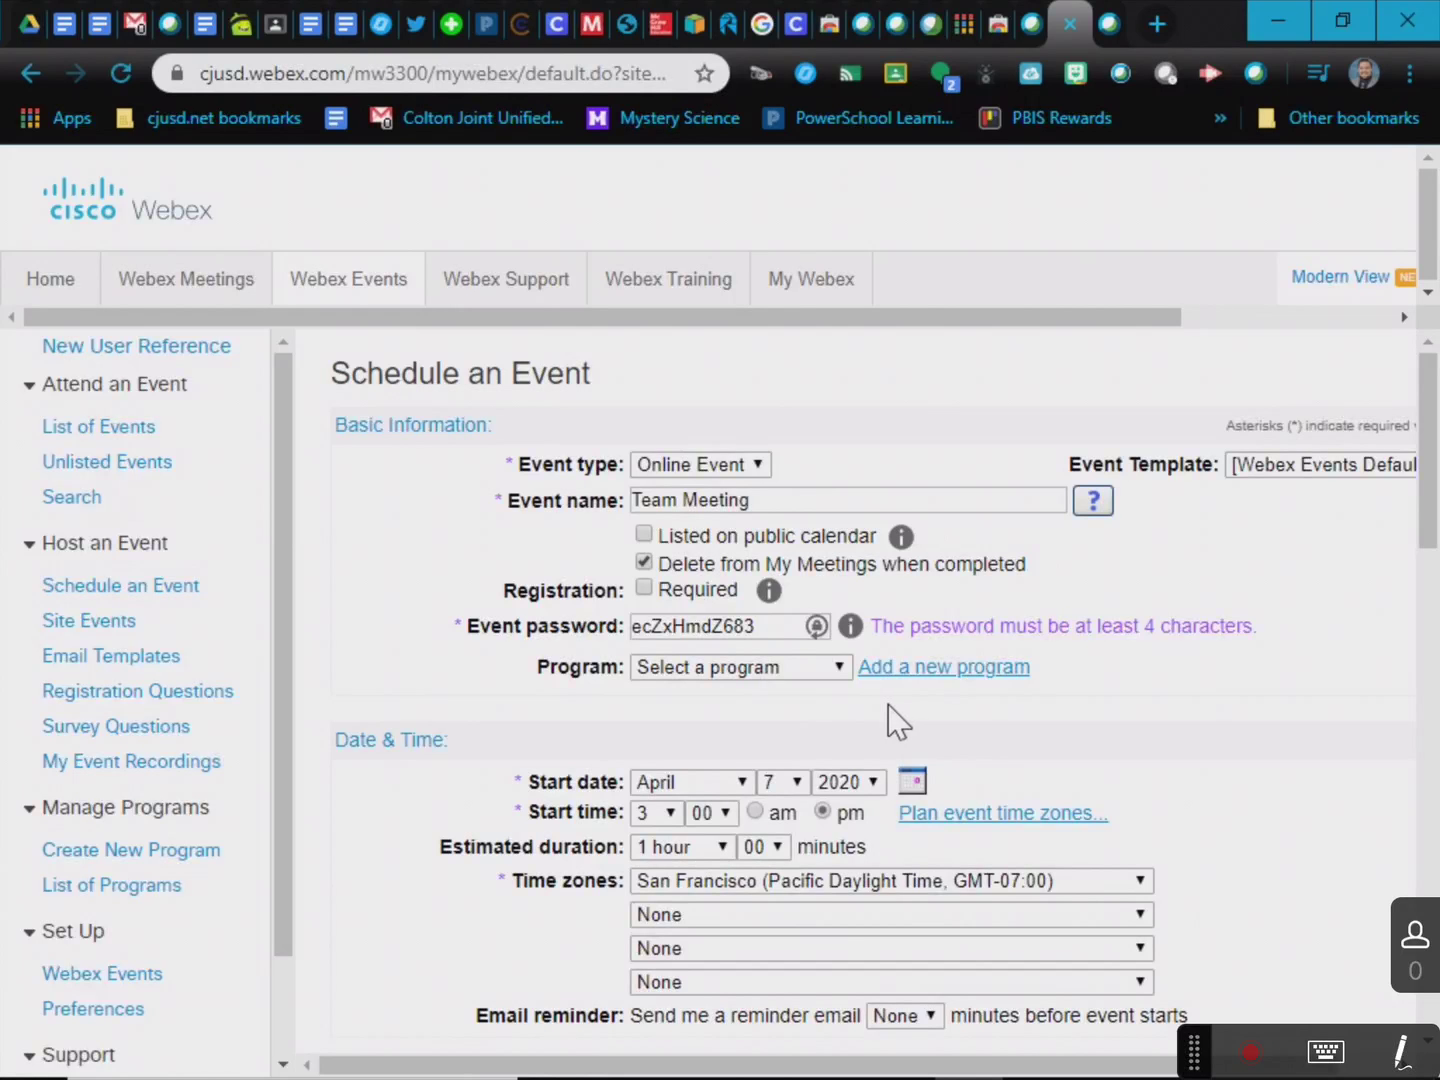
Set the event start to April 8, 2020 at 8:30 am.
scroll(890, 712, down, 2)
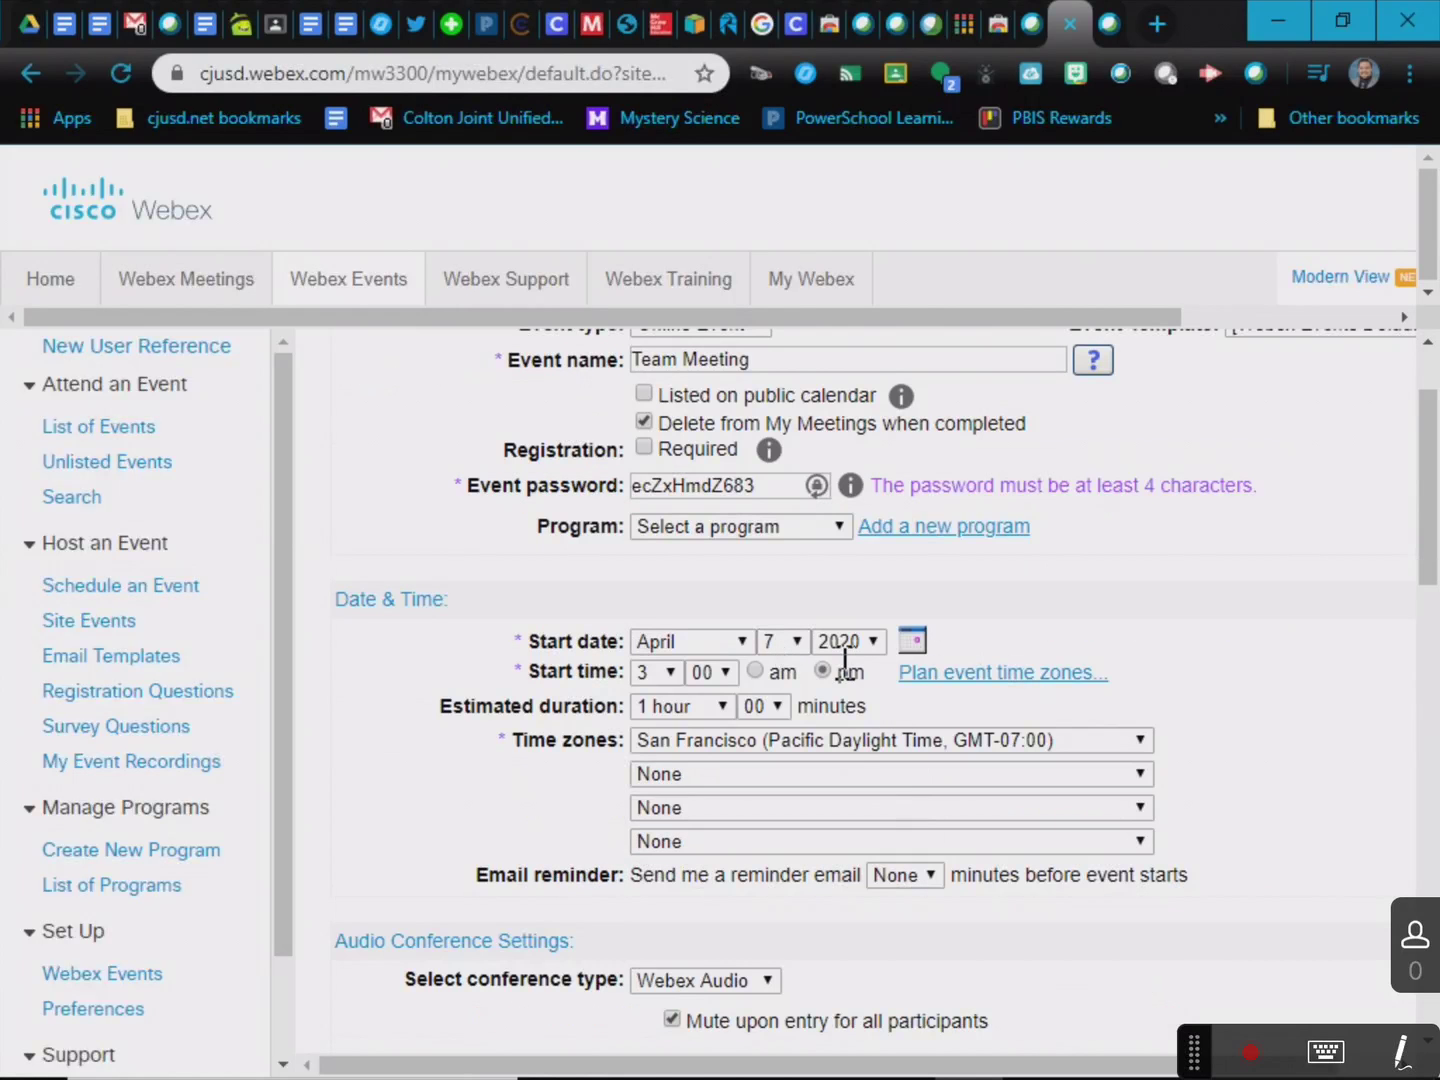
scroll(845, 663, down, 2)
click(788, 506)
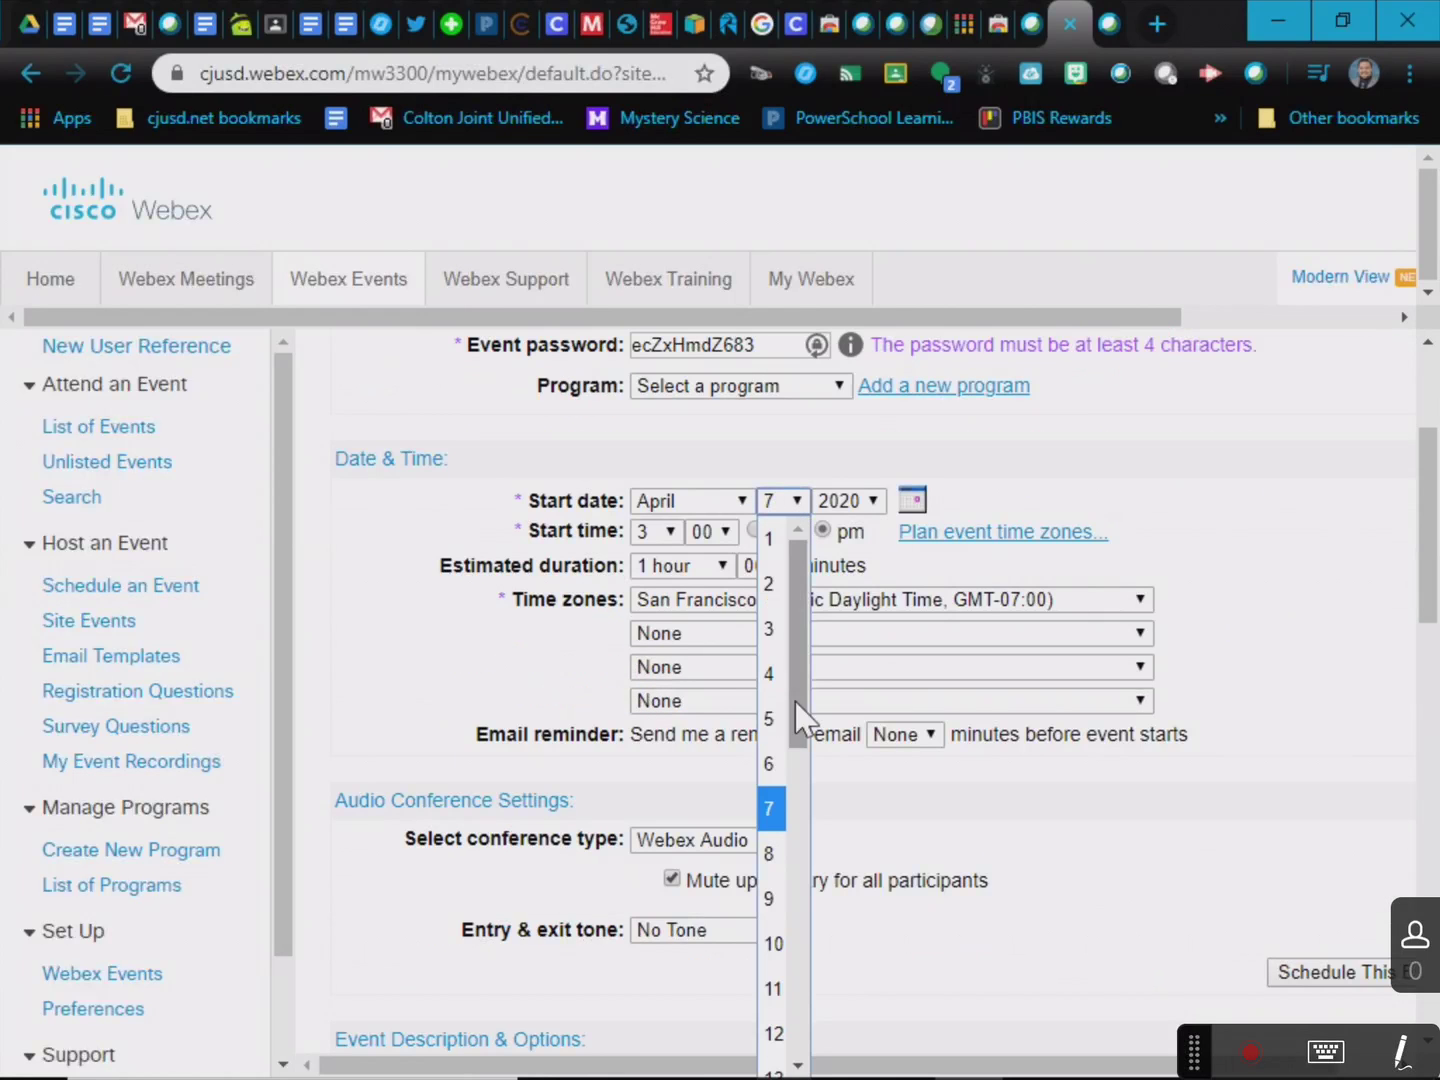
click(786, 853)
click(668, 531)
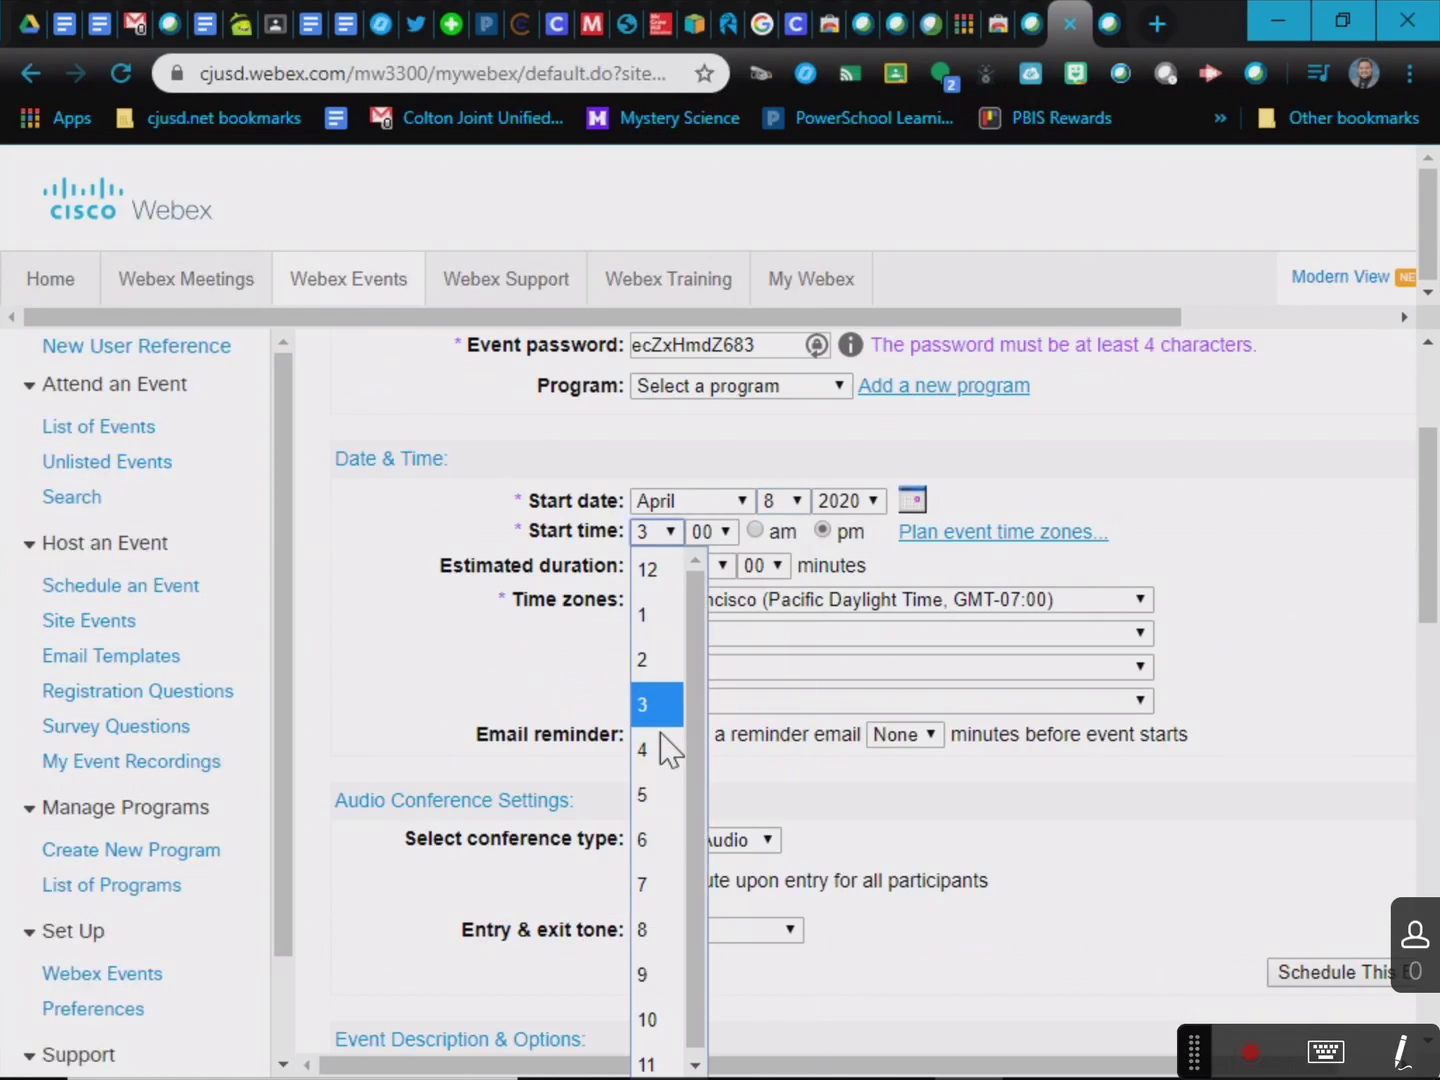
click(657, 929)
click(712, 532)
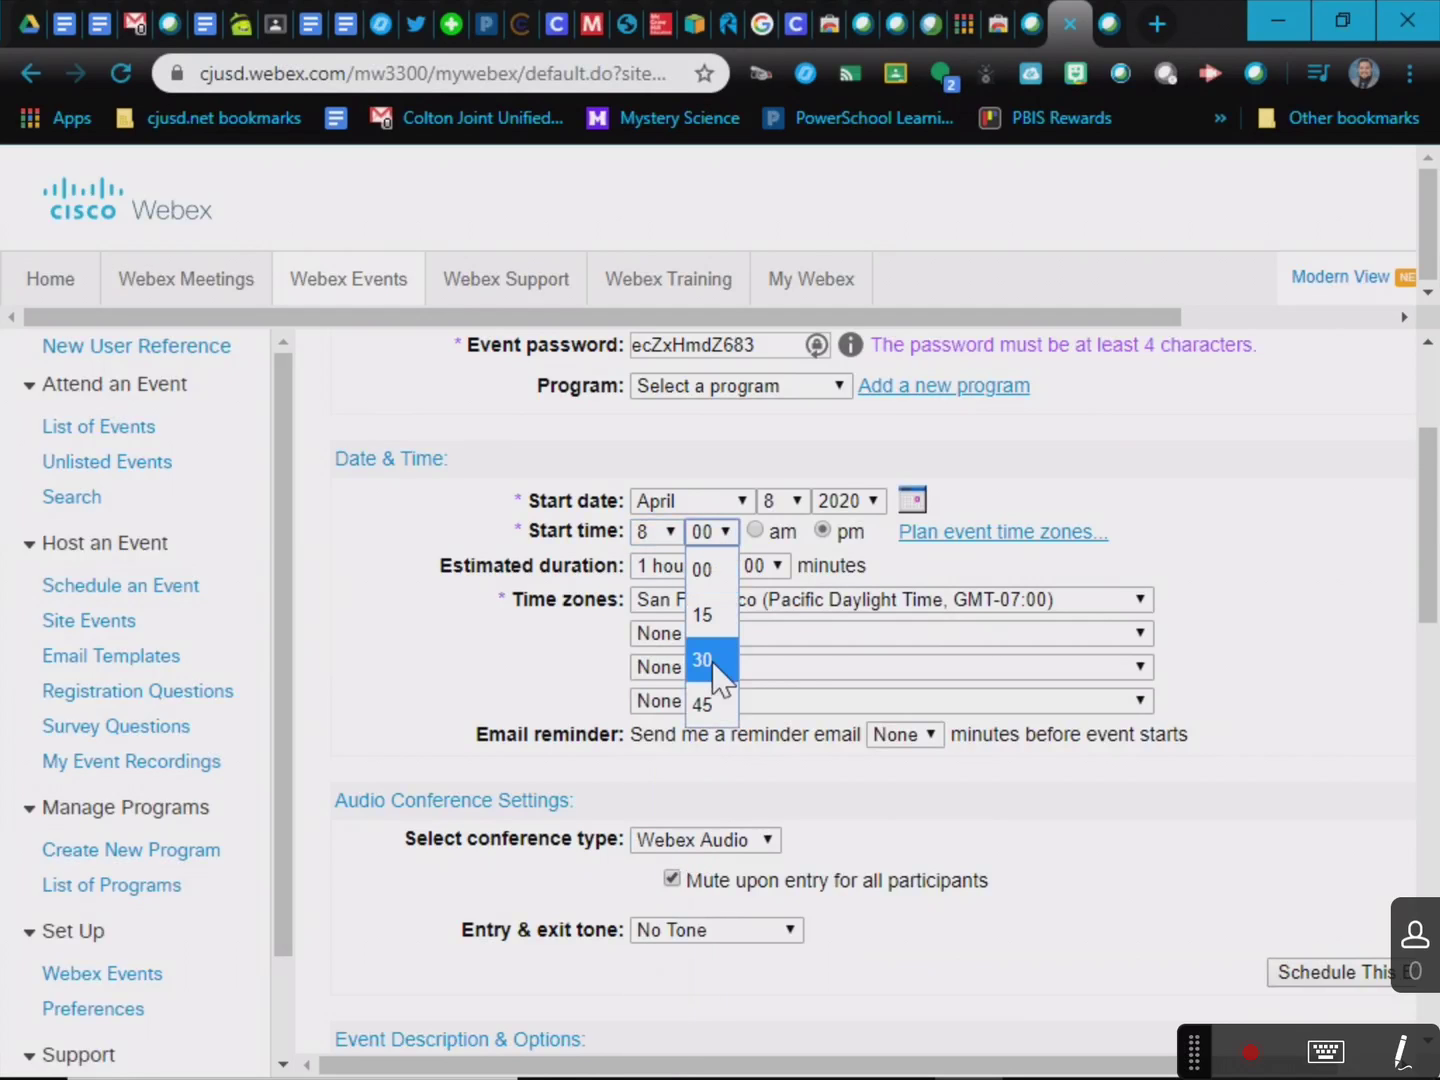
click(716, 660)
click(756, 531)
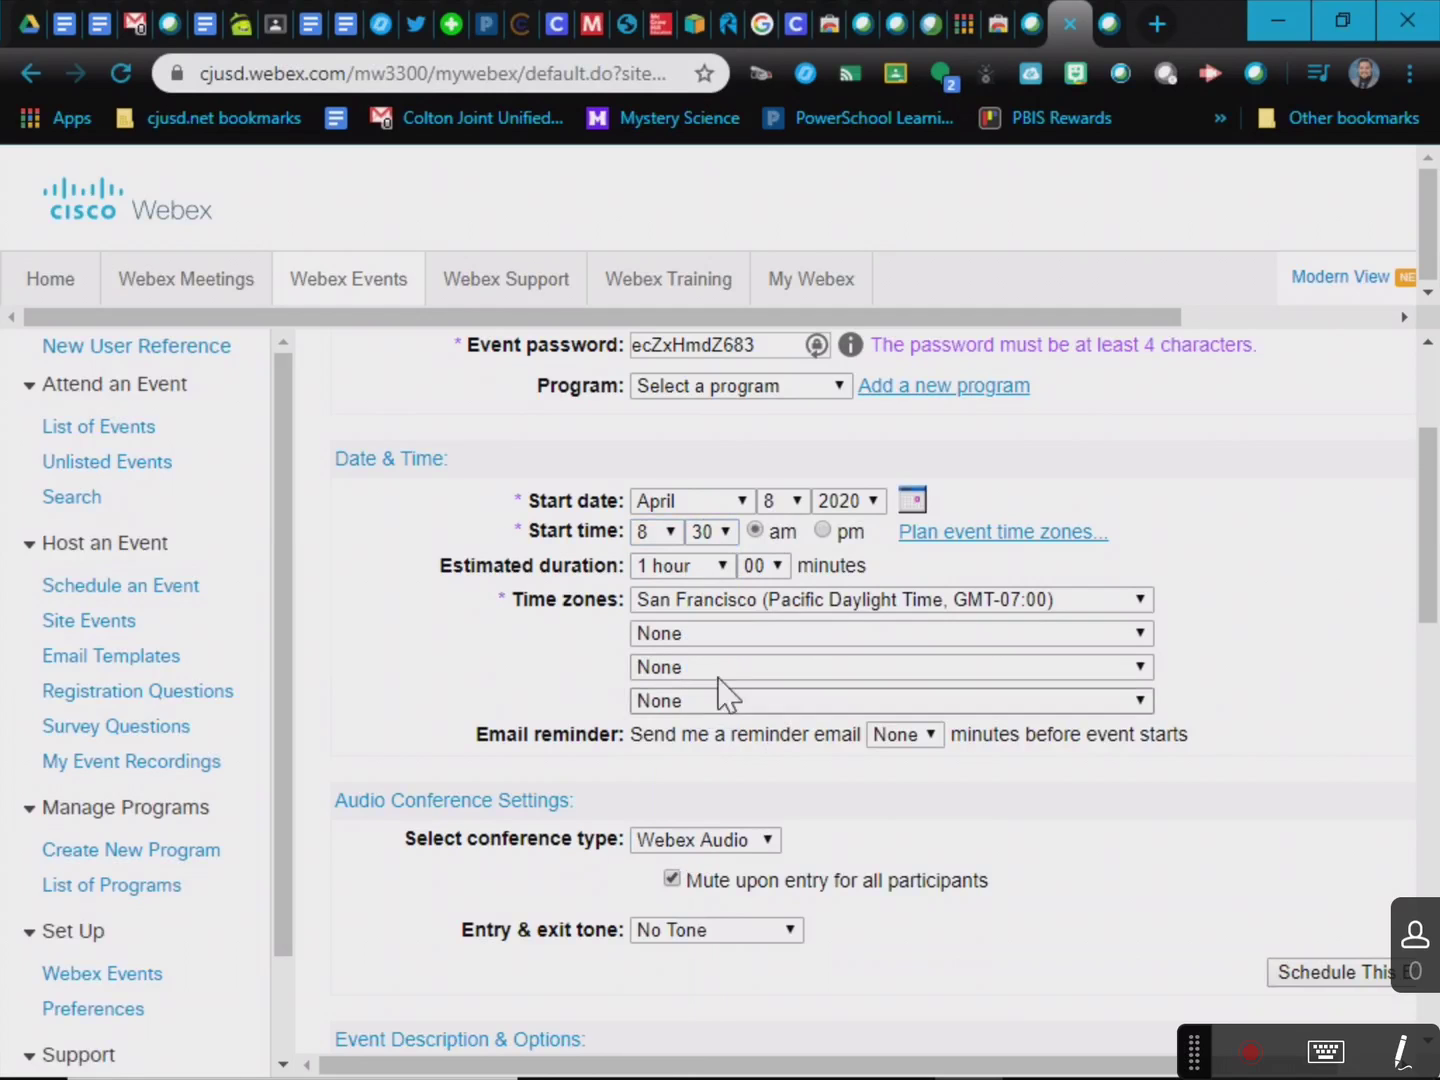
Keep the estimated duration at 1 hour 00 minutes.
click(724, 567)
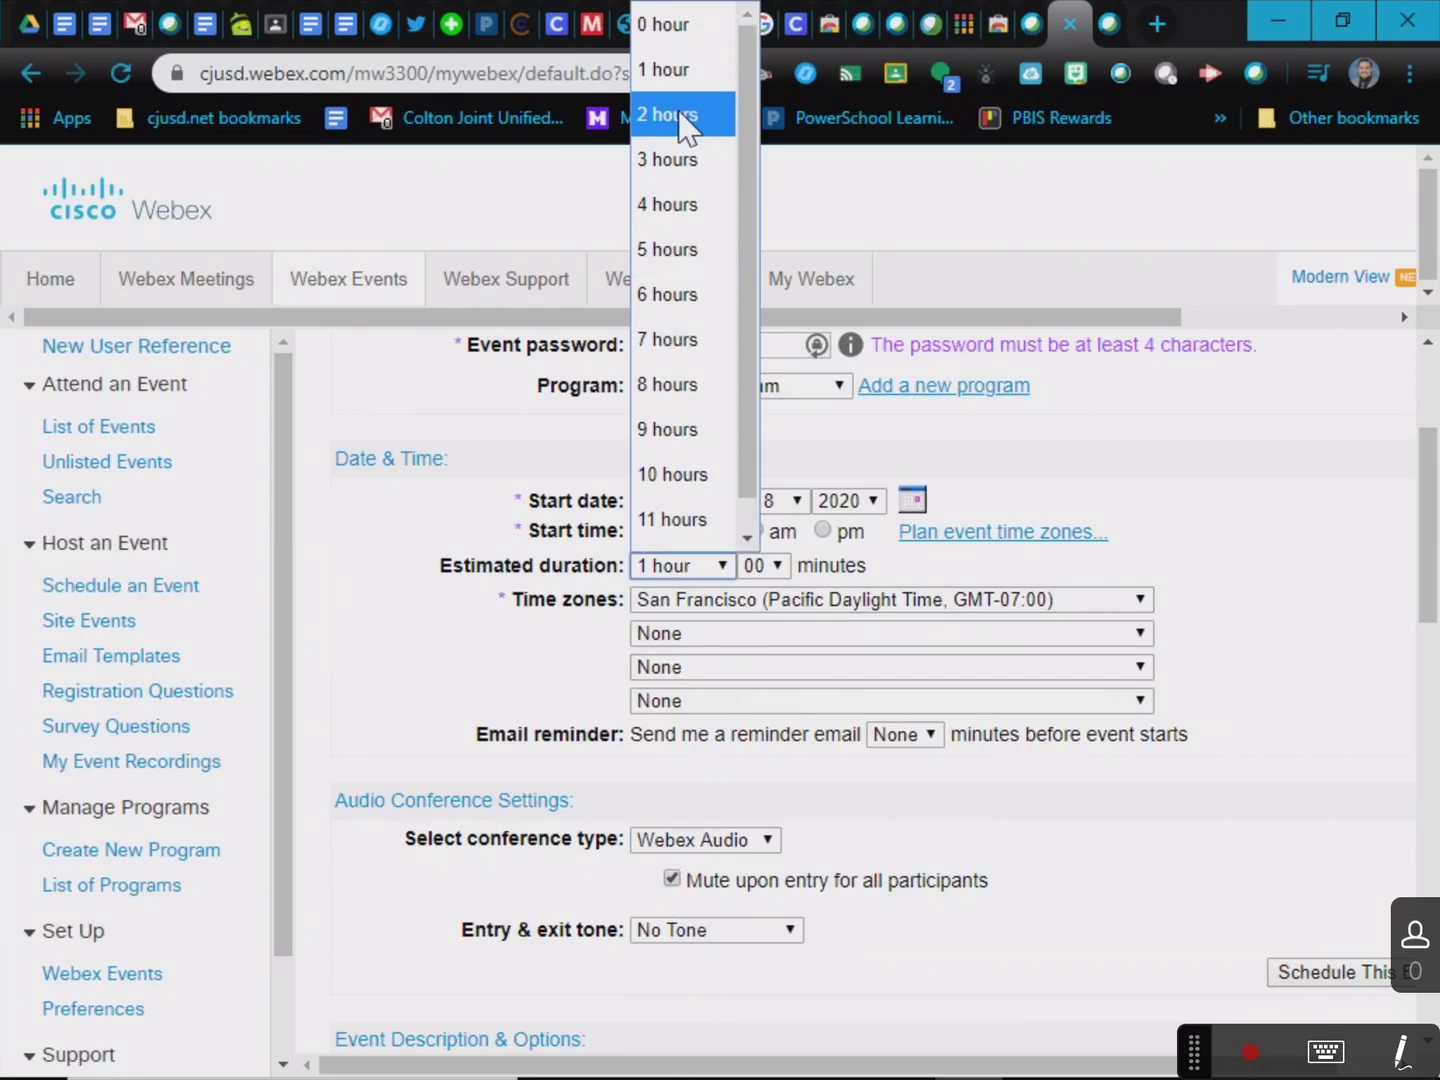
click(770, 568)
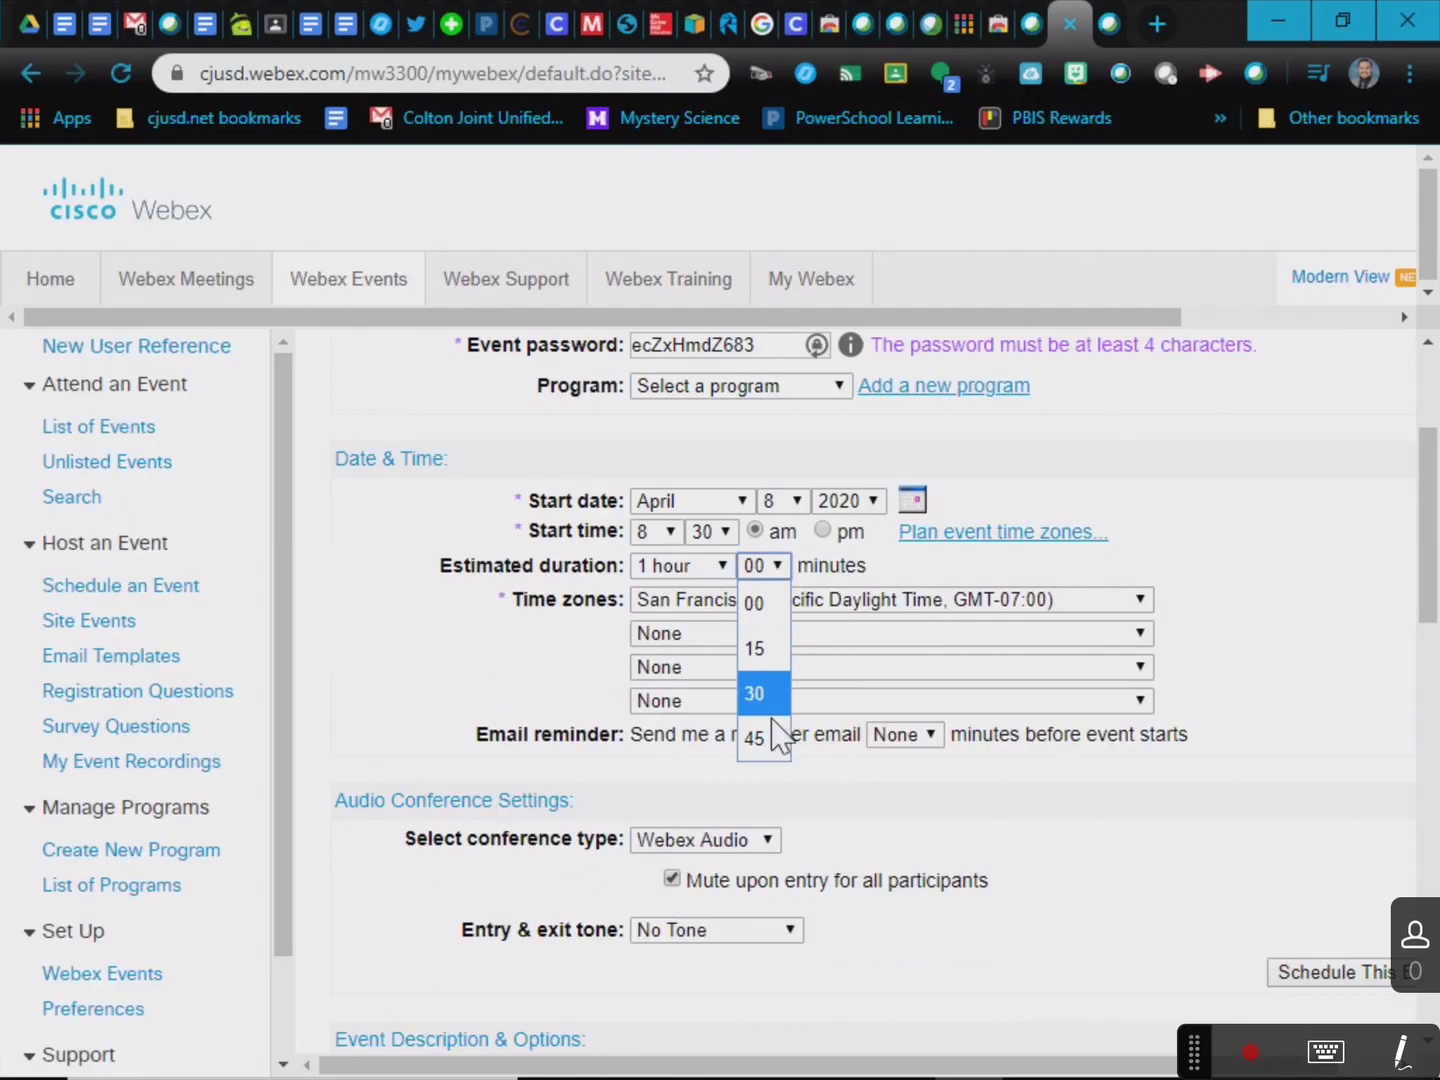
click(930, 573)
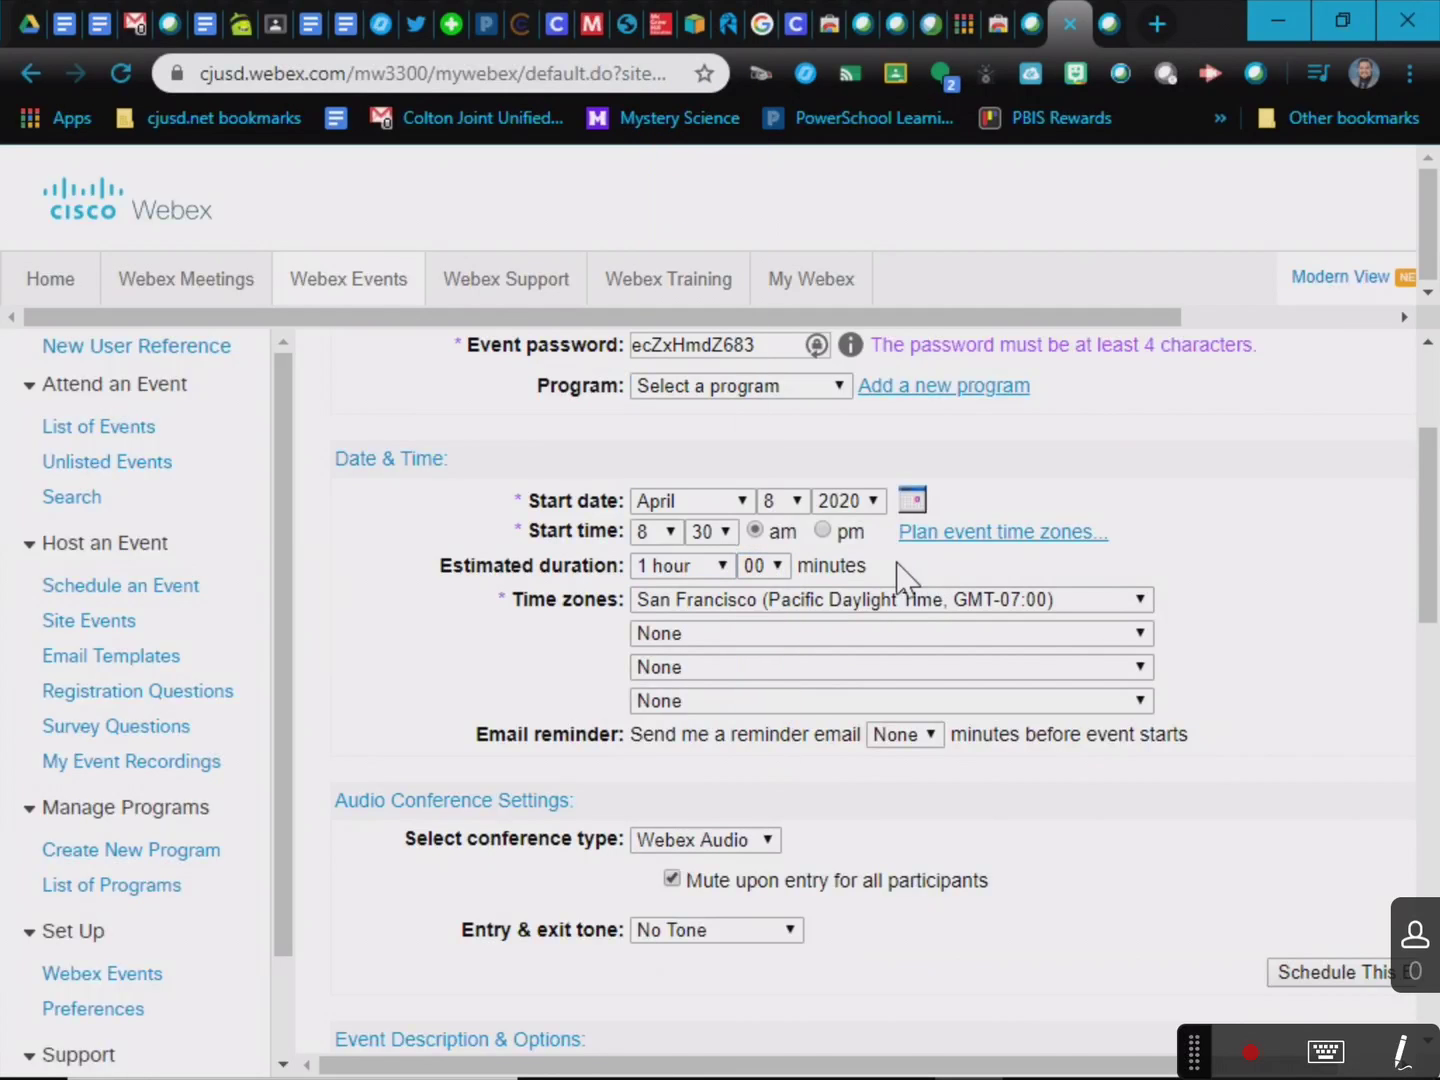
scroll(925, 920, down, 2)
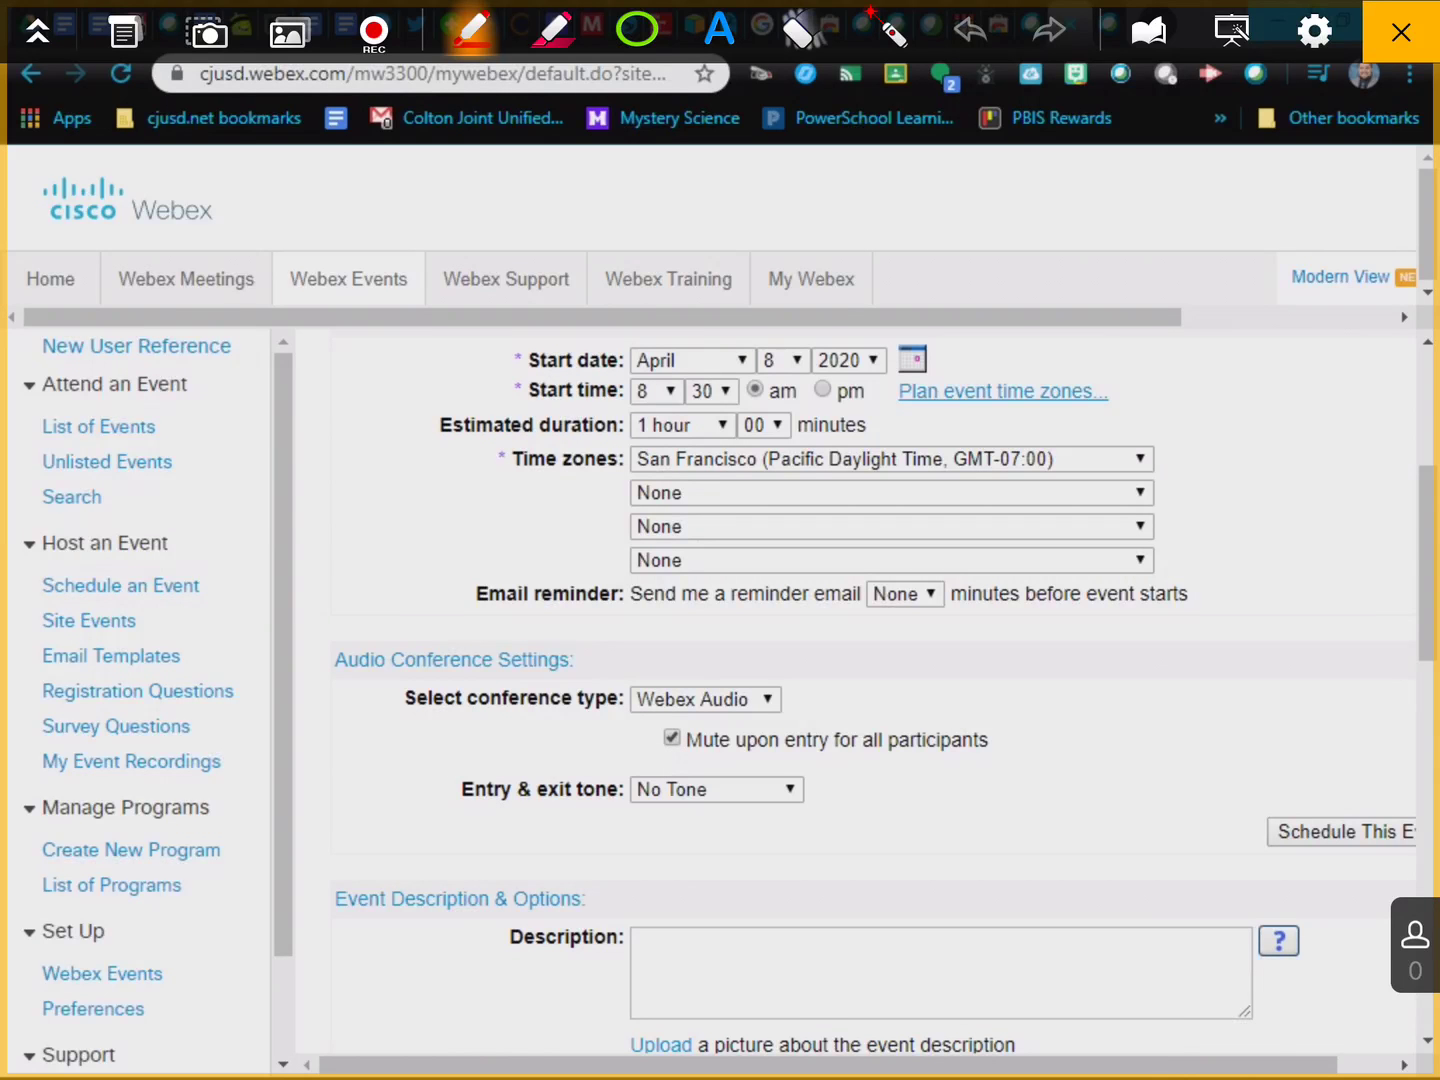
mouse_move(1118, 741)
mouse_down()
mouse_move(913, 708)
mouse_move(725, 706)
mouse_move(762, 766)
mouse_move(1119, 741)
mouse_up()
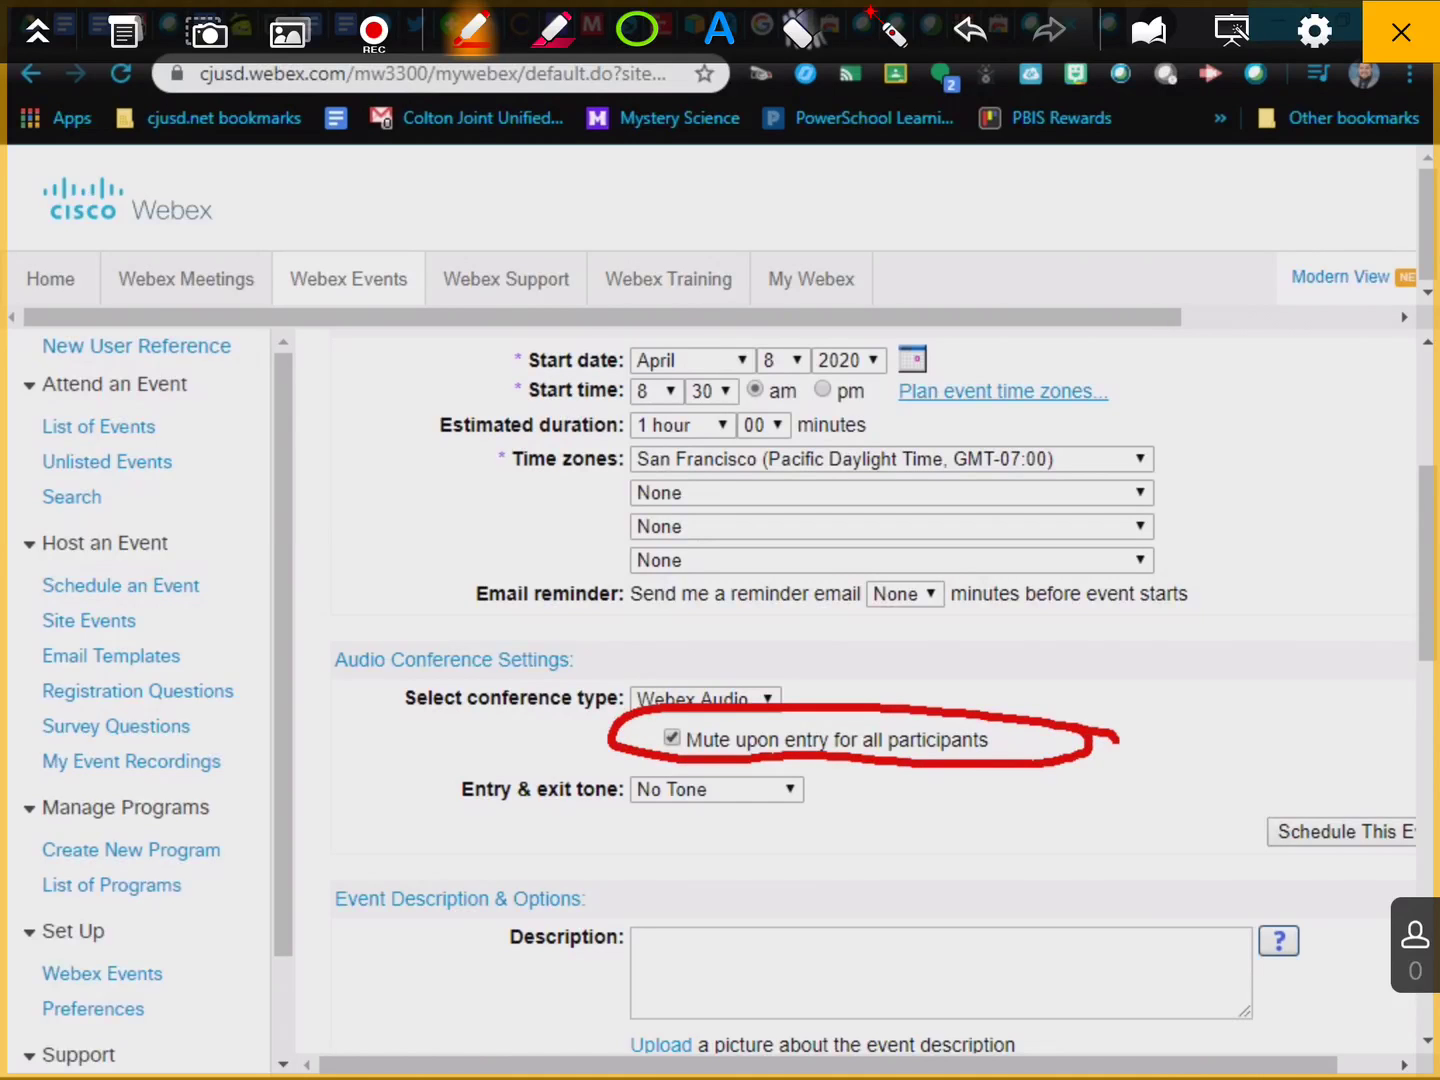
mouse_move(610, 832)
mouse_down()
mouse_move(826, 800)
mouse_move(707, 748)
mouse_move(678, 851)
mouse_up()
key(ctrl+z)
mouse_move(831, 832)
mouse_down()
mouse_move(643, 829)
mouse_move(676, 768)
mouse_move(826, 845)
mouse_up()
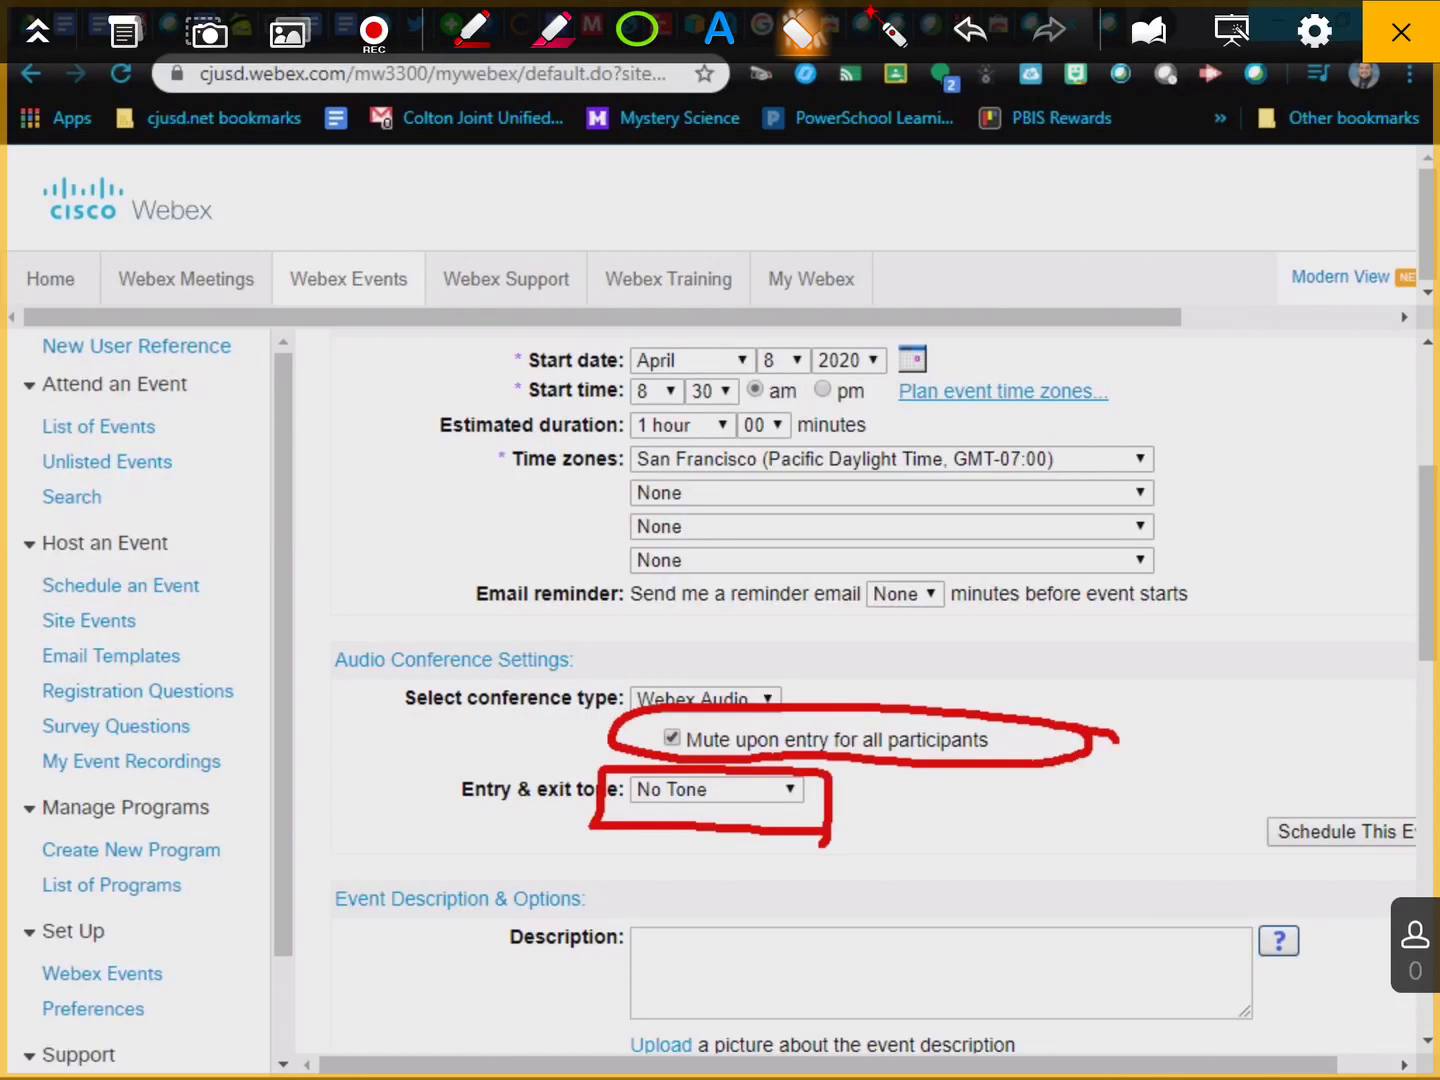
click(800, 32)
click(731, 104)
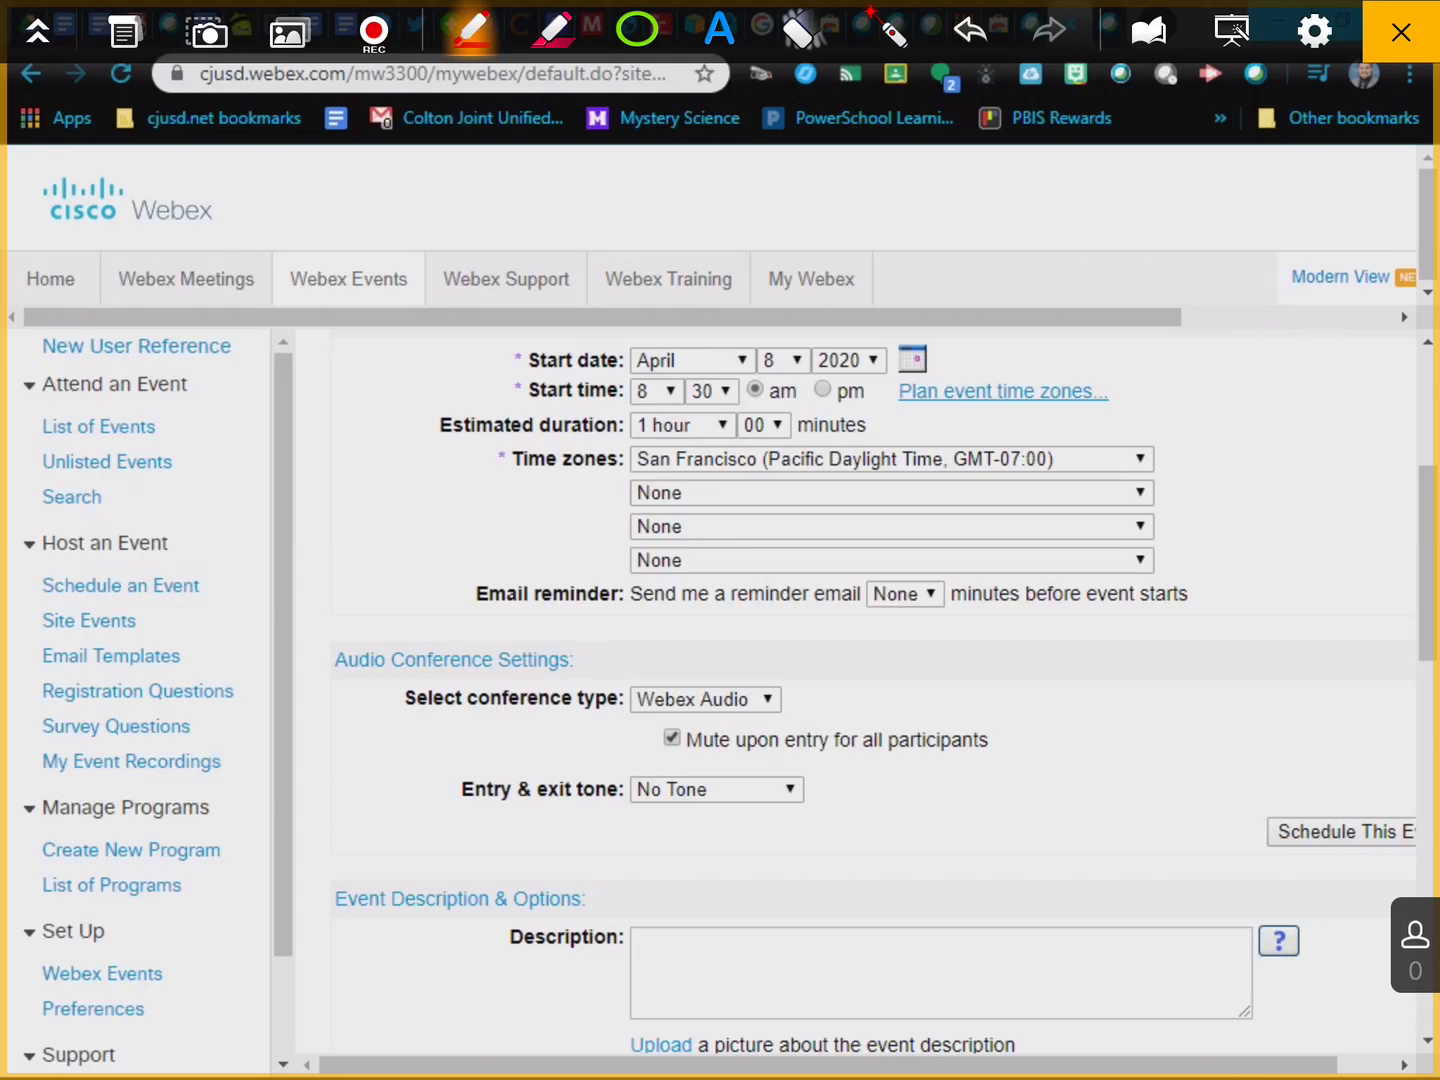
key(Escape)
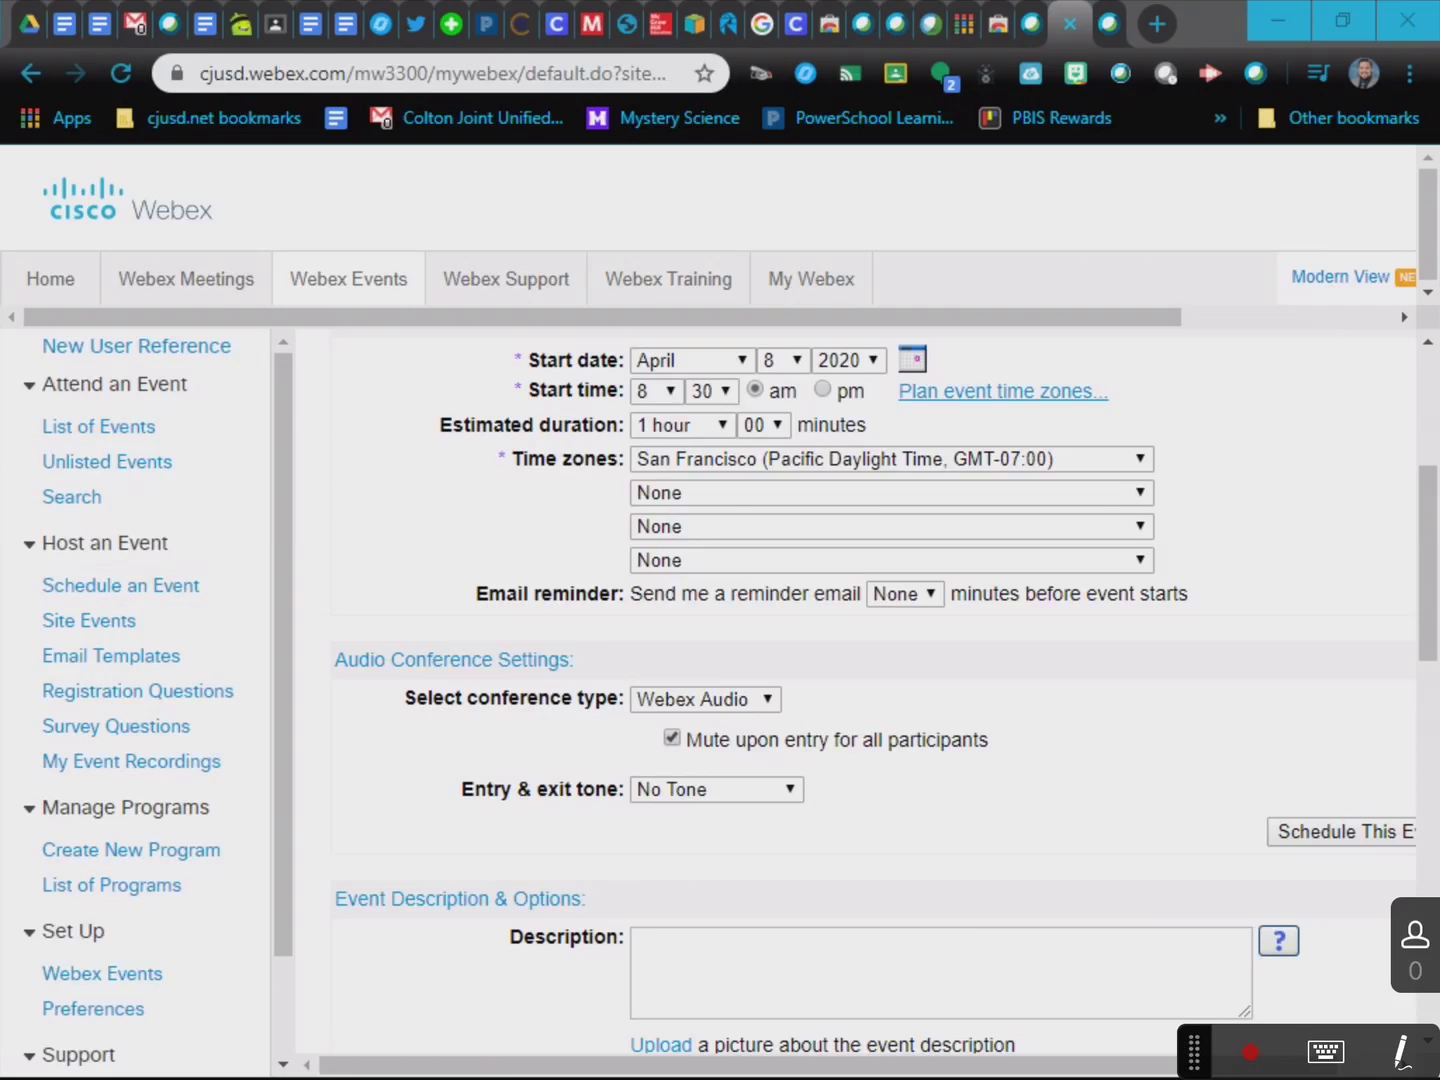
Check 'Do not allow attendees to share rich media files'.
scroll(938, 910, down, 1)
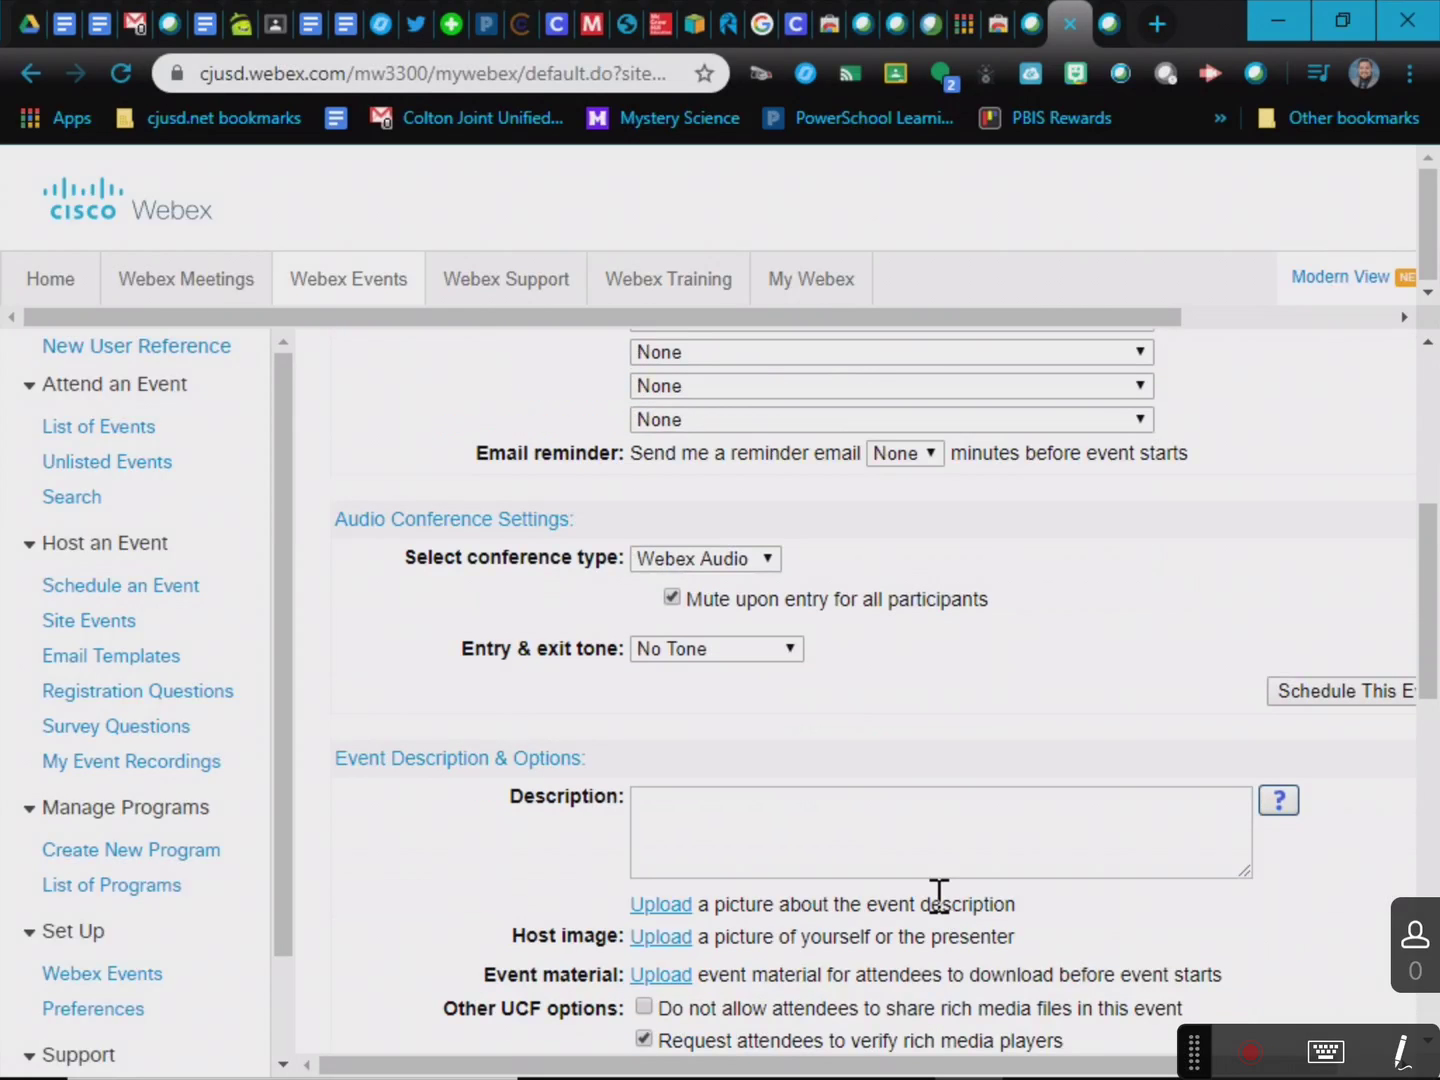
scroll(938, 893, down, 1)
scroll(939, 897, down, 1)
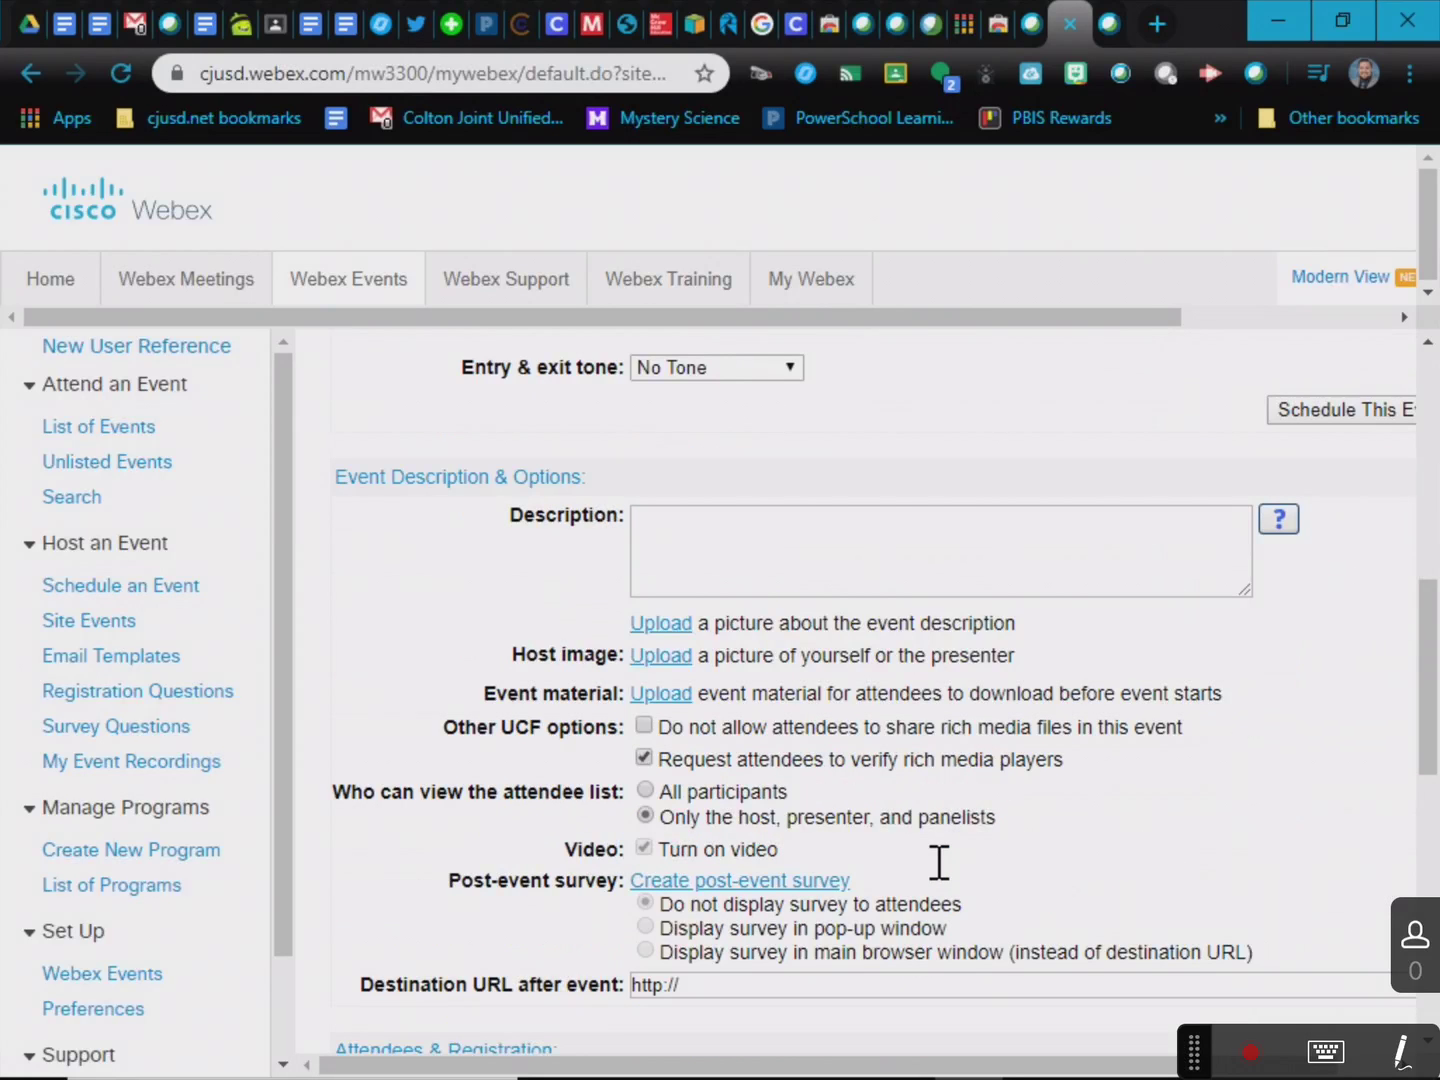
scroll(939, 870, down, 2)
scroll(940, 877, up, 1)
scroll(897, 874, up, 1)
scroll(751, 560, down, 1)
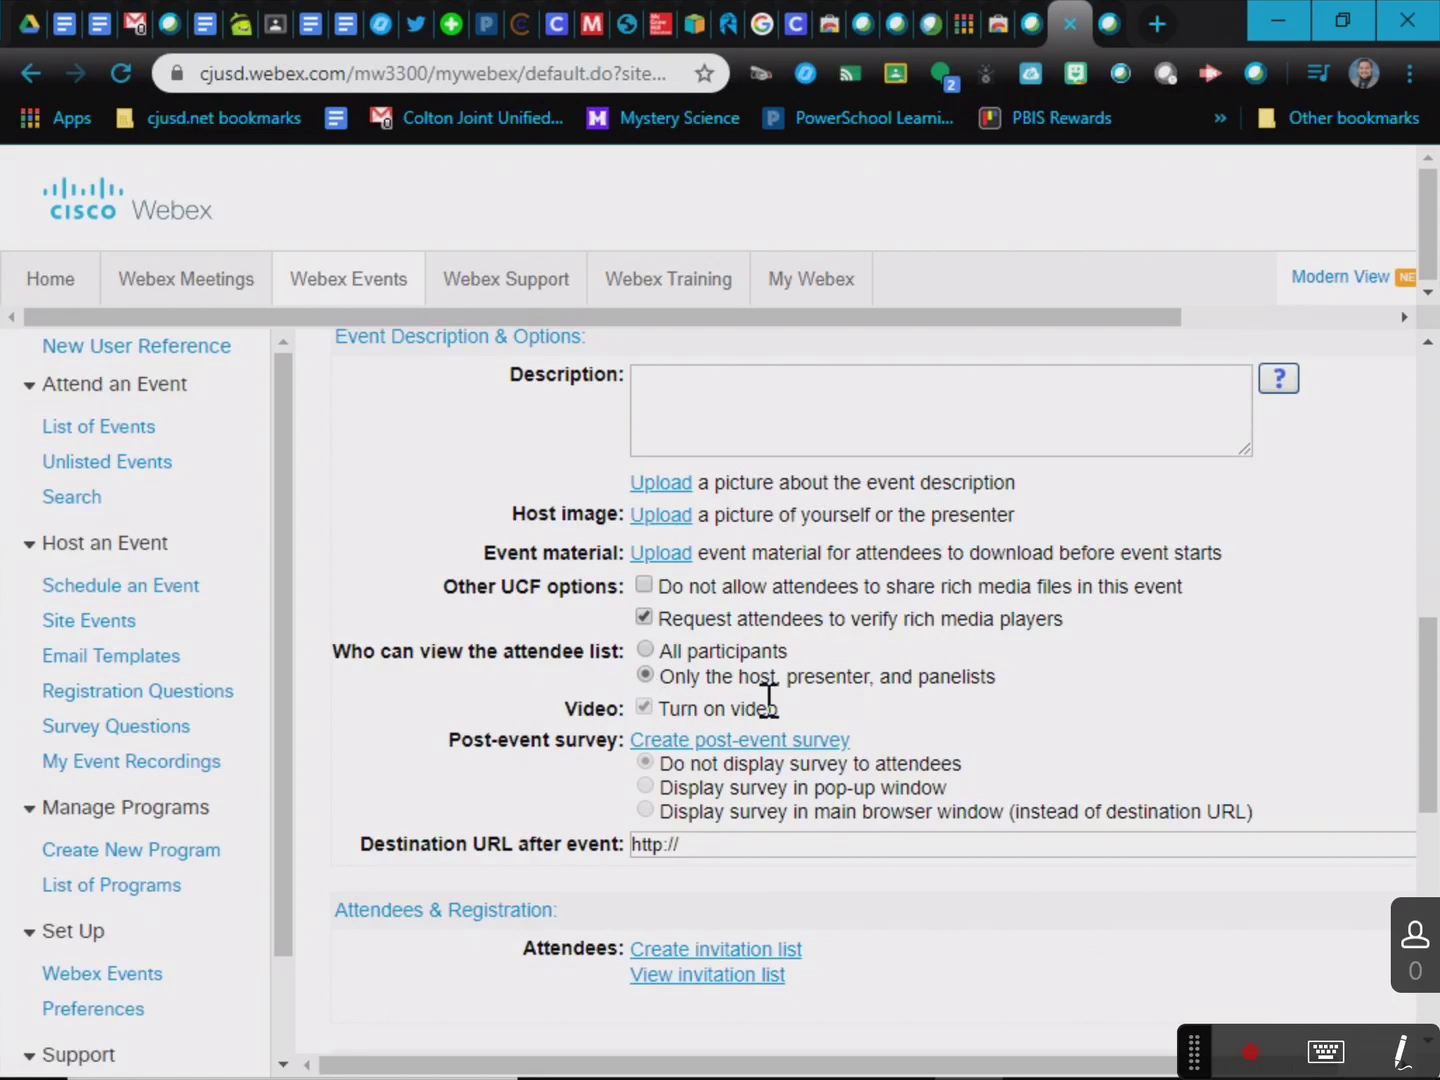
click(645, 587)
Move past the destination URL field down to the form's email settings at the bottom.
click(694, 851)
scroll(695, 851, down, 1)
scroll(694, 855, down, 5)
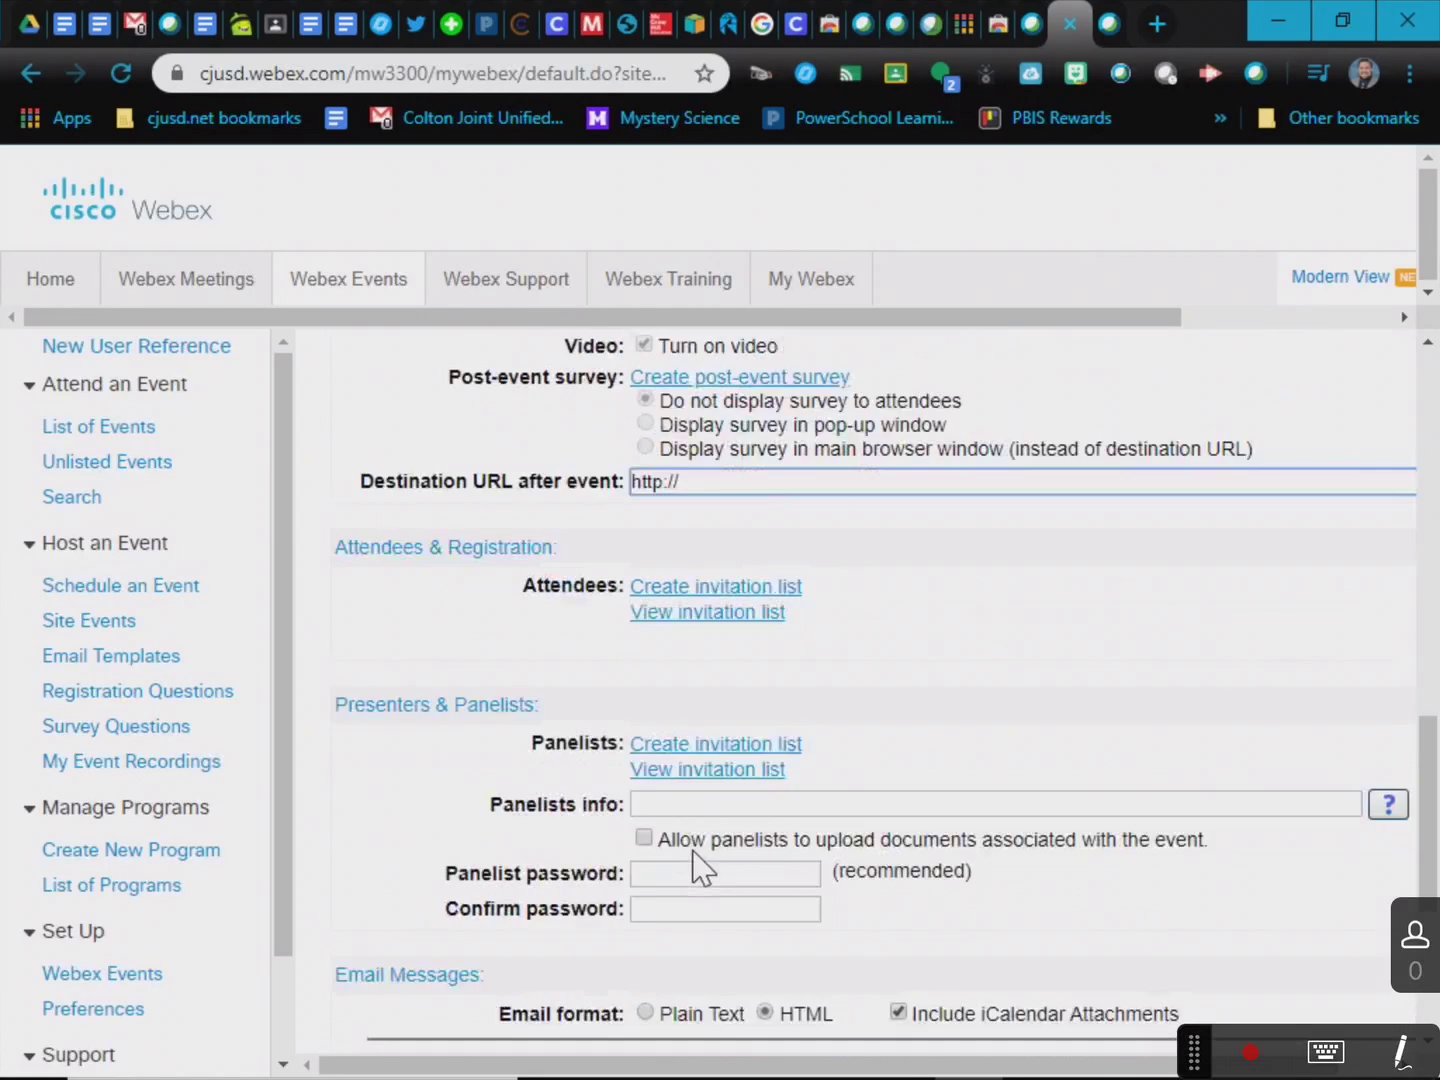
scroll(697, 855, down, 1)
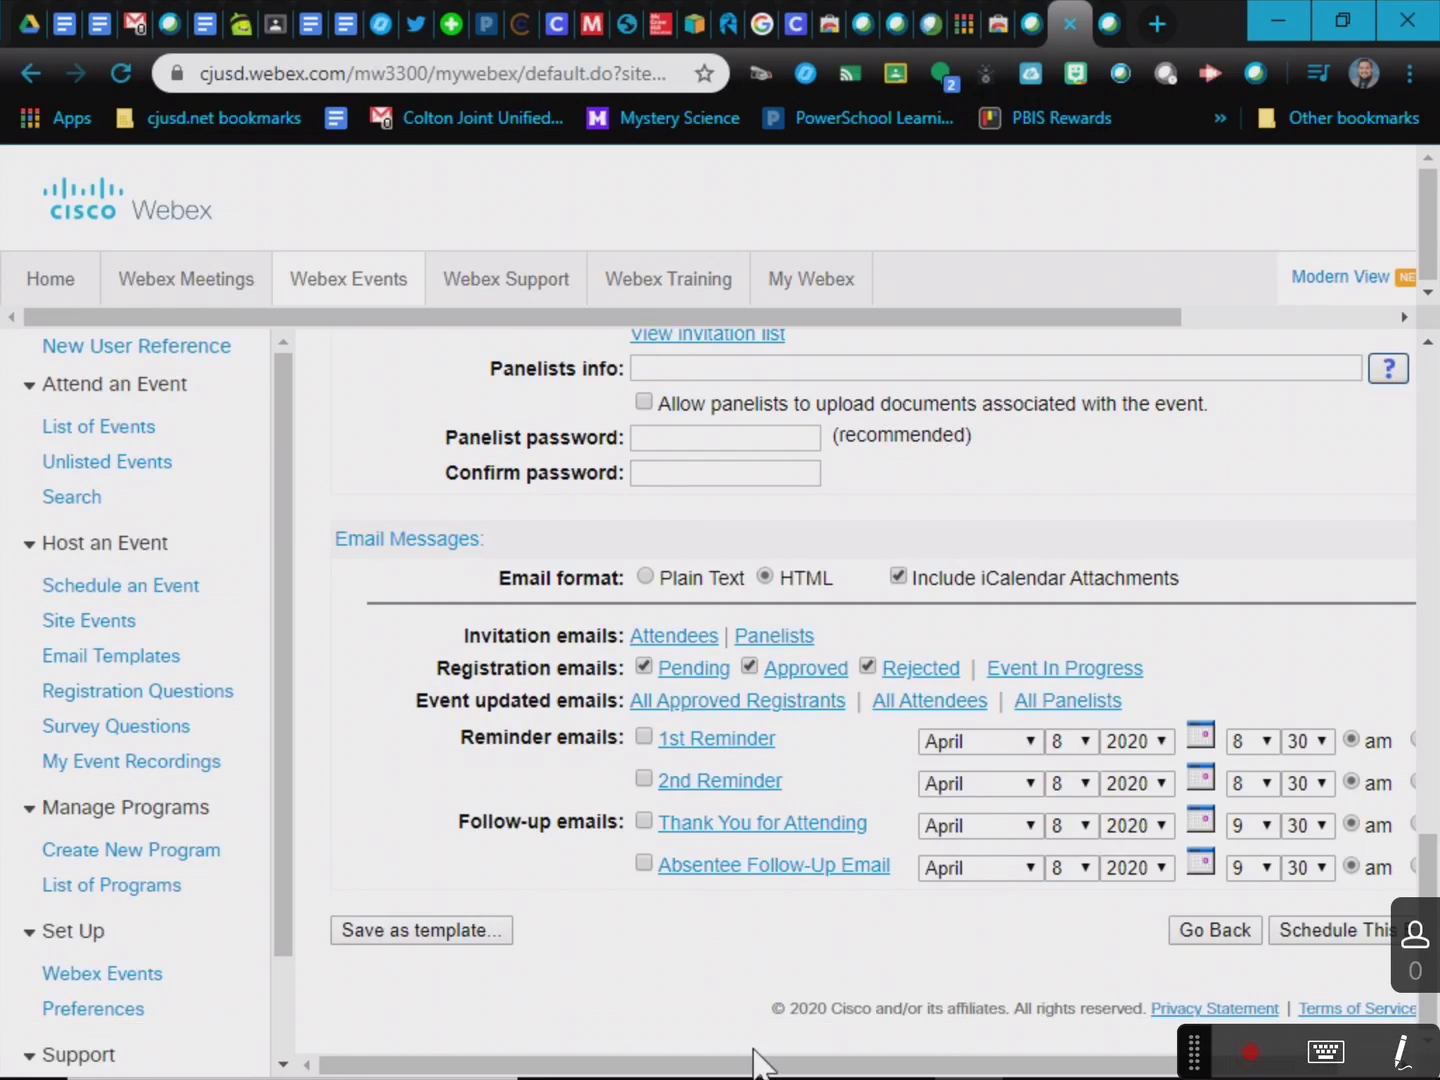
drag(756, 1063, 809, 1063)
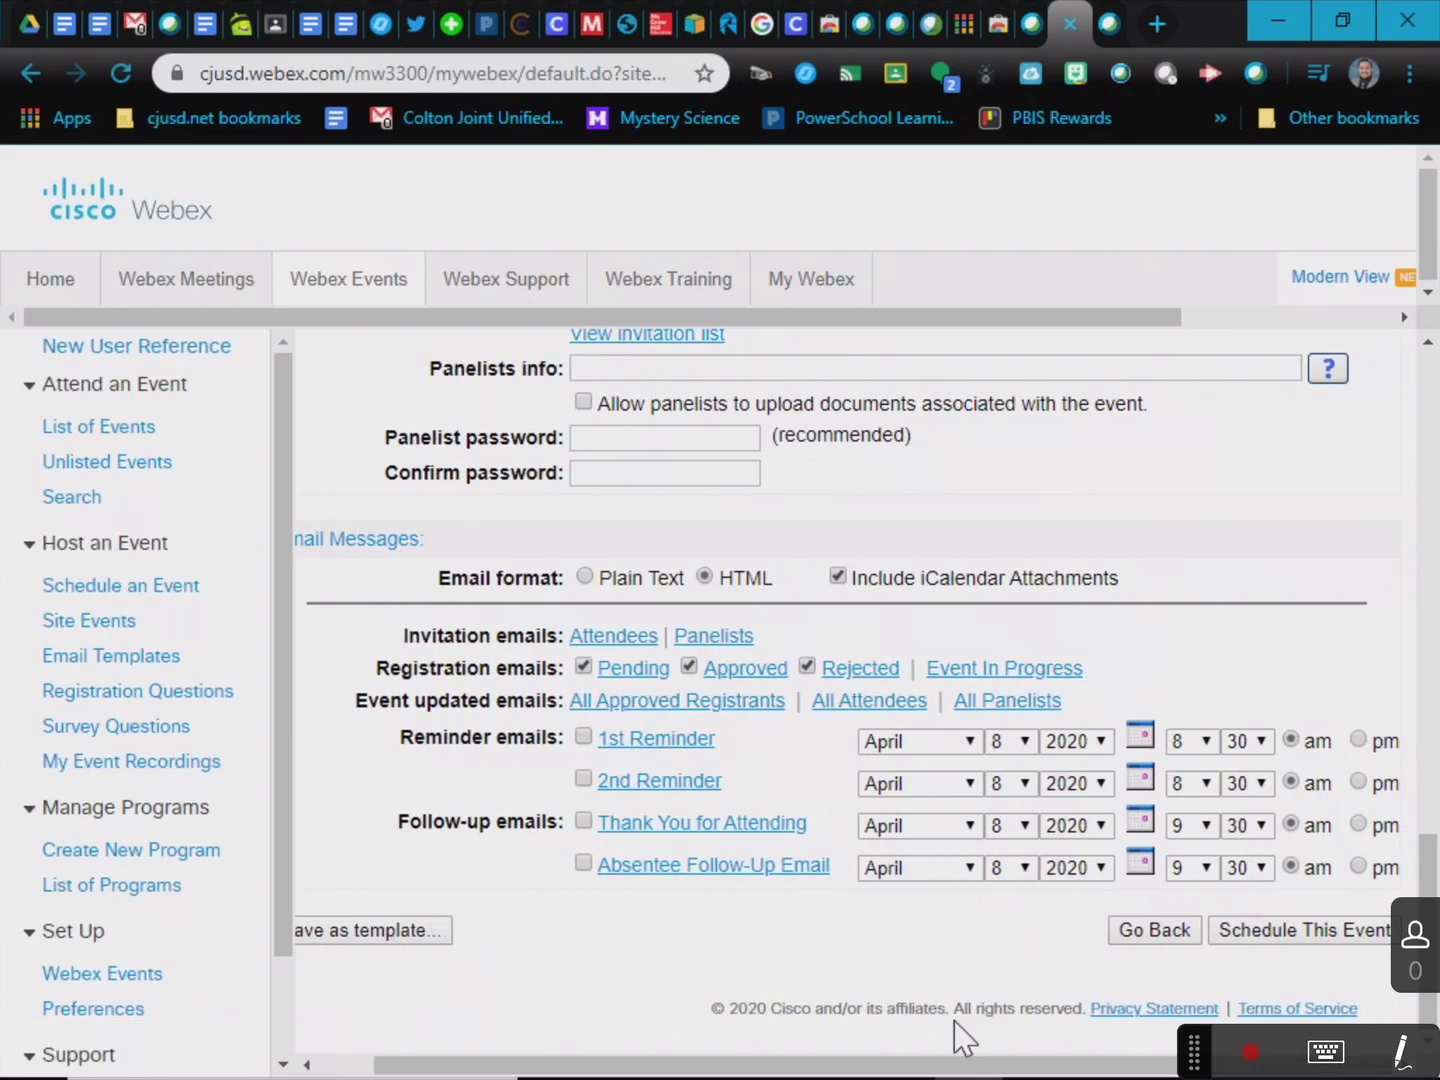
Schedule the event and choose Send Later for the invitation emails.
click(1278, 932)
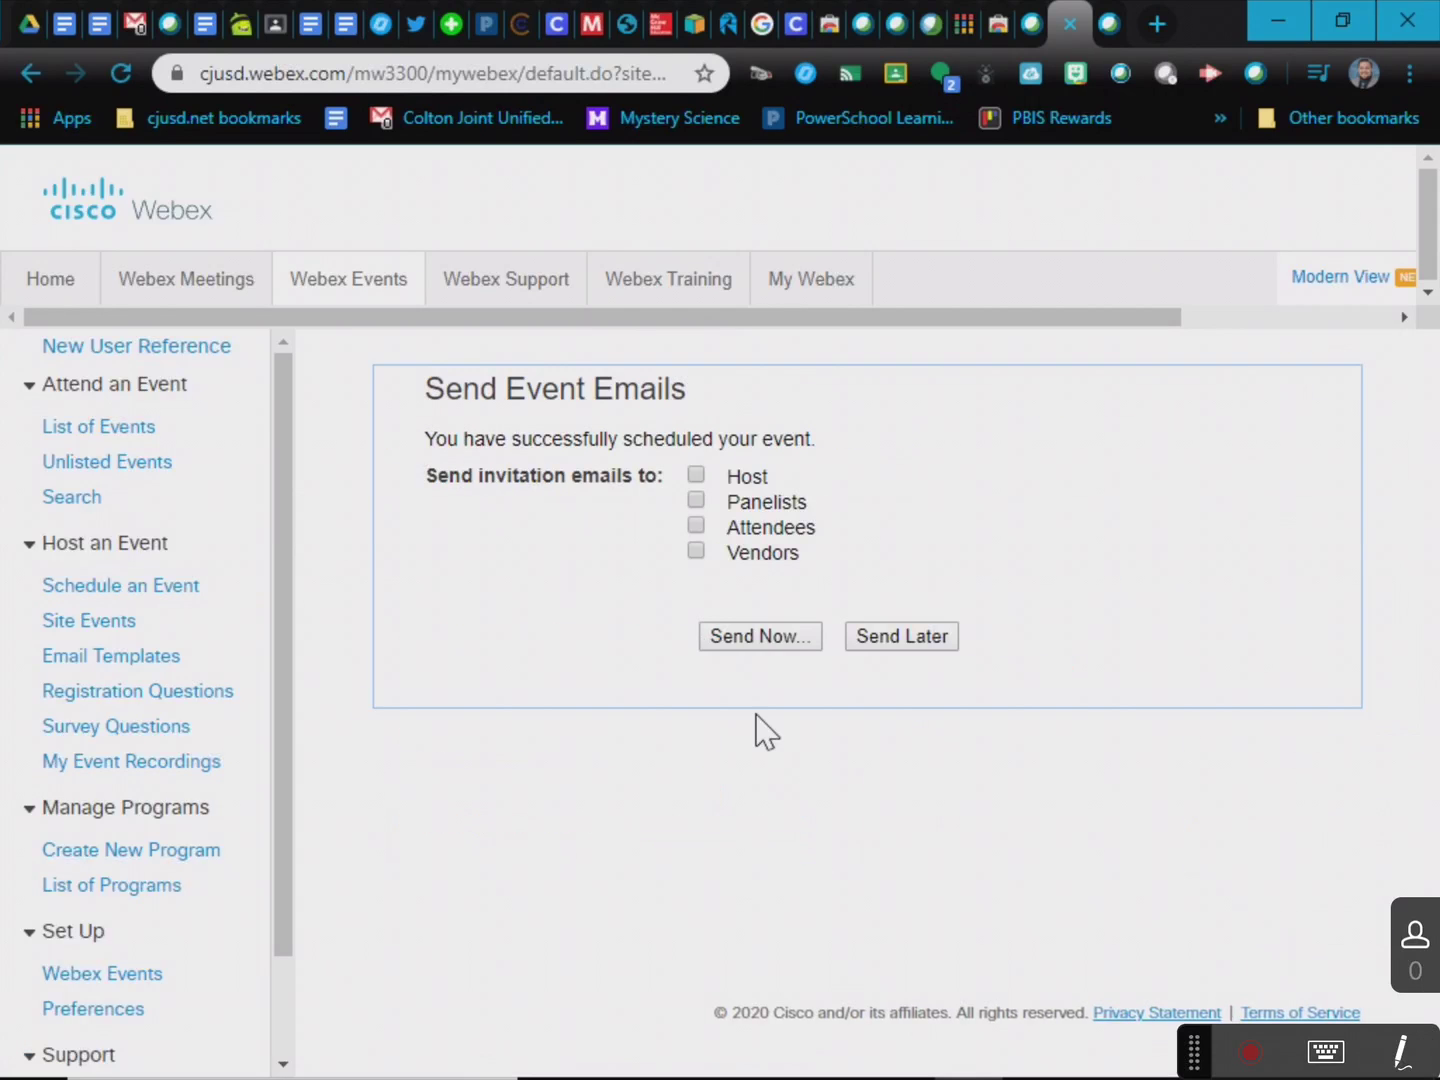
click(906, 641)
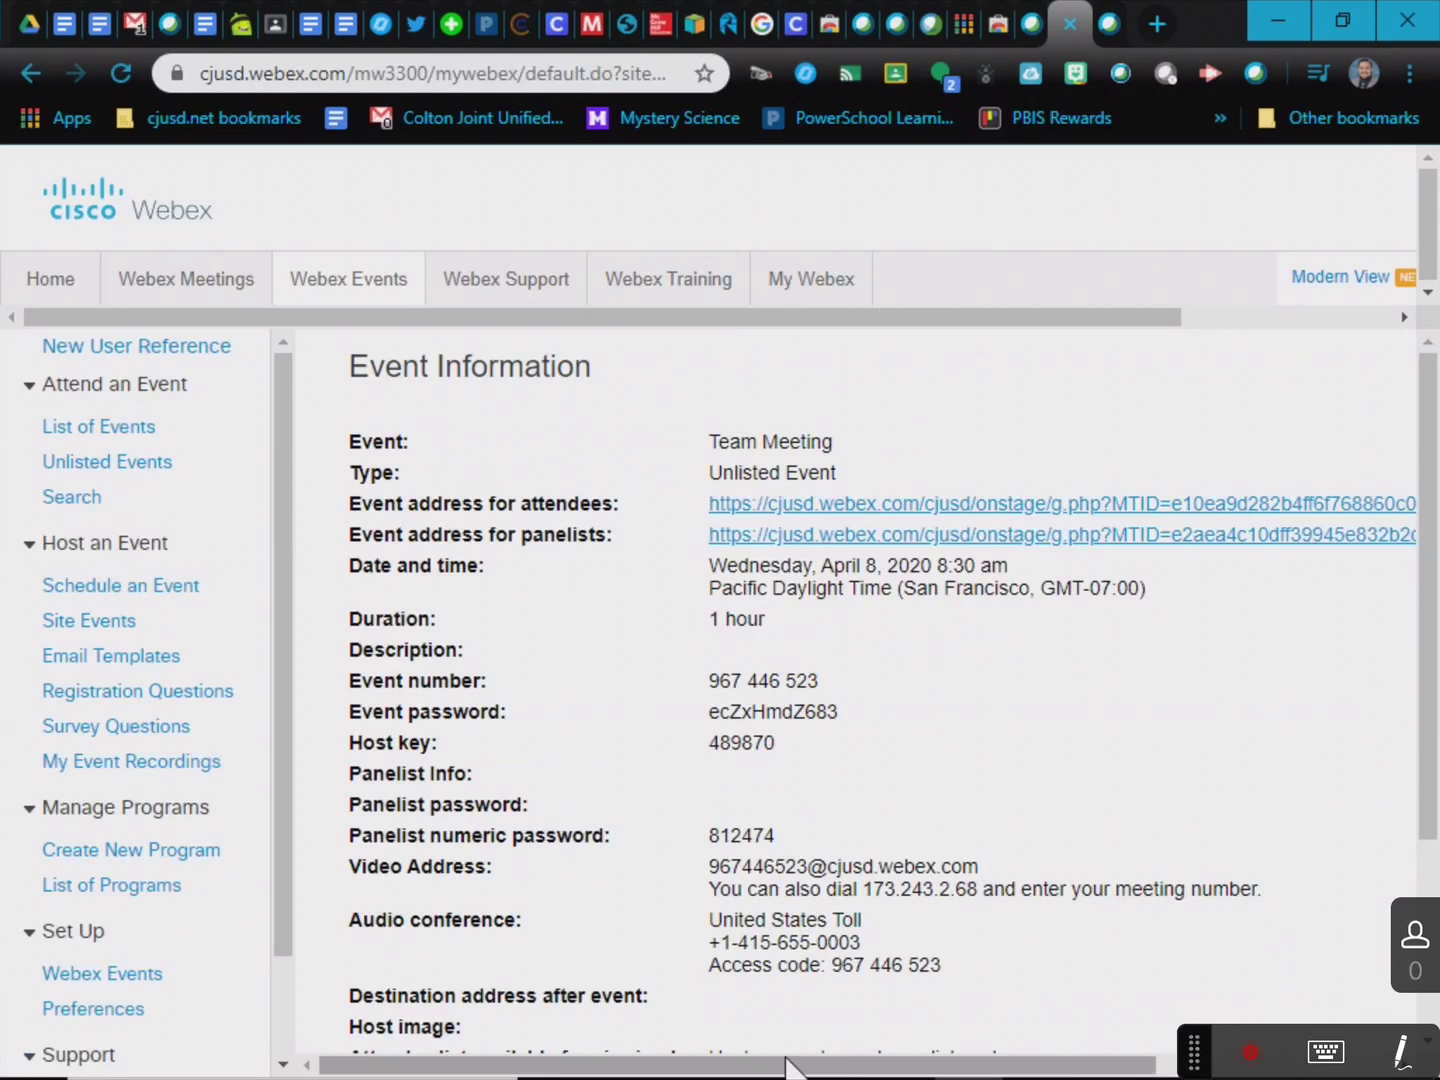
drag(787, 1066, 805, 1016)
Copy the attendee event address from the Event Information page.
drag(697, 505, 1200, 510)
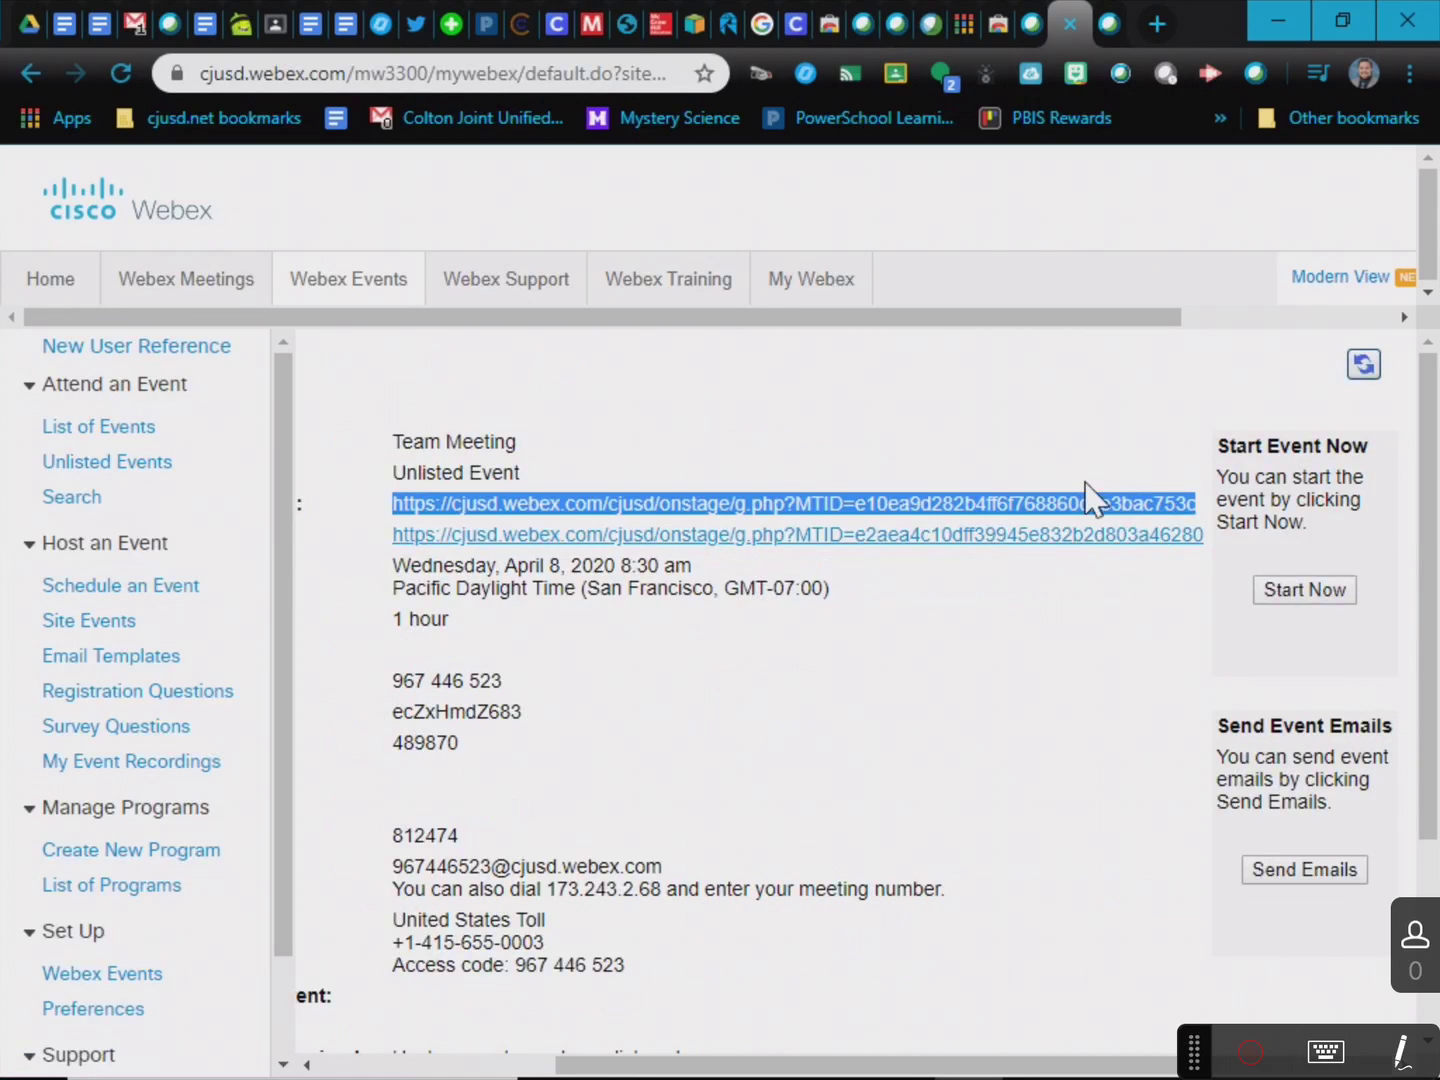
right_click(1040, 515)
click(1082, 739)
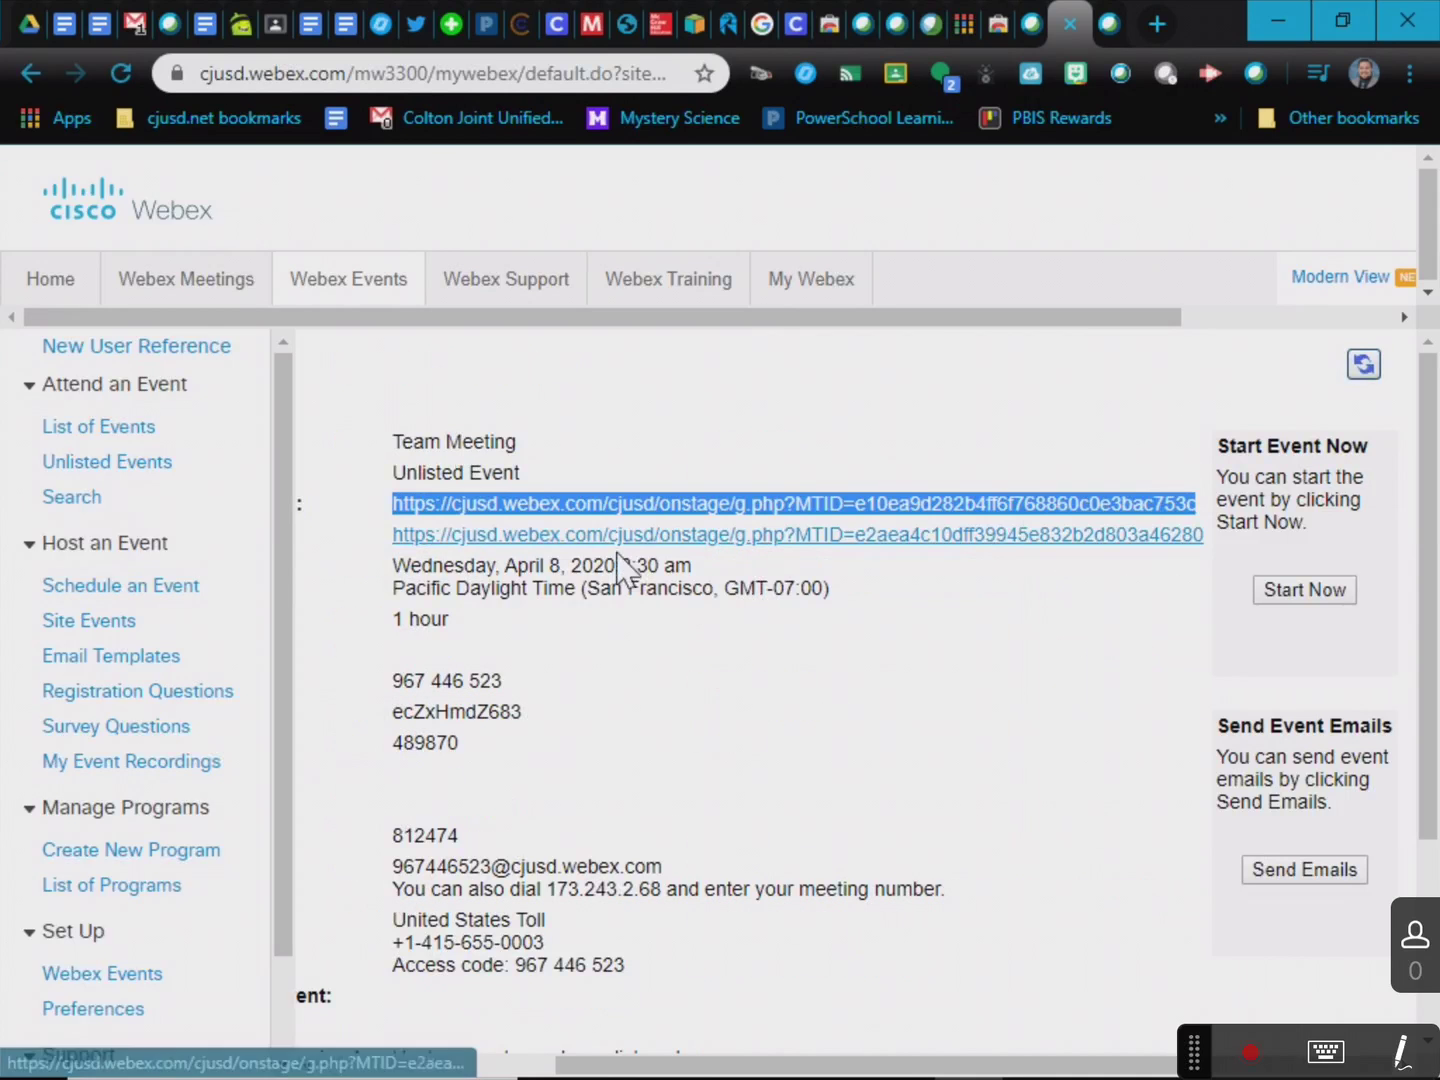
click(851, 715)
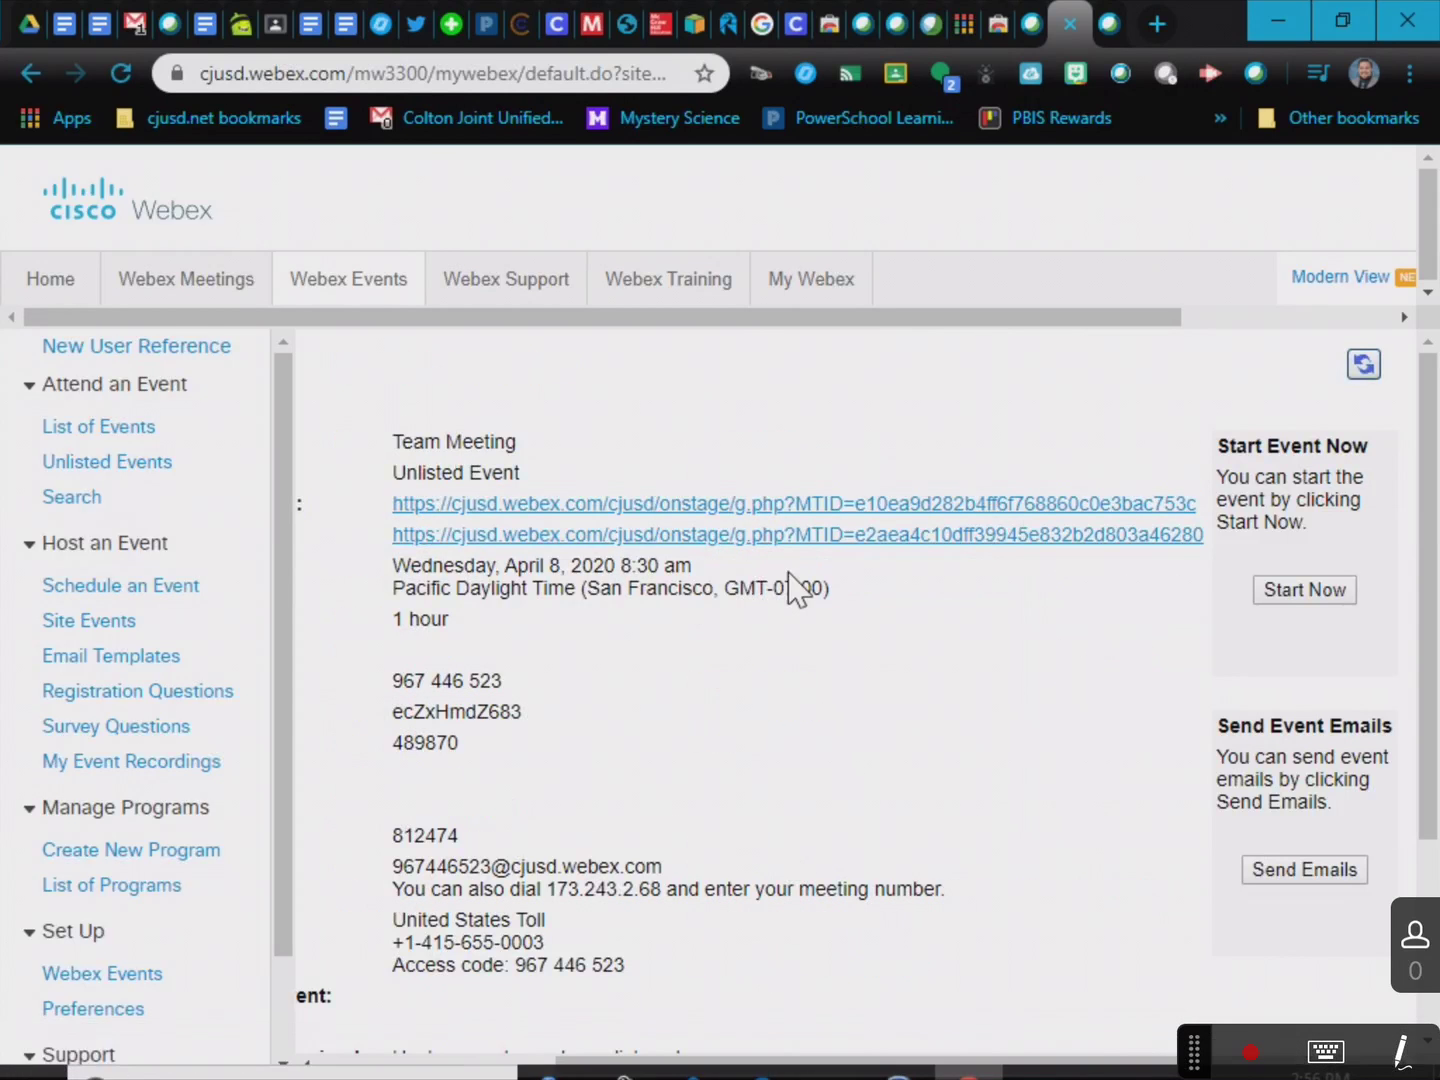
drag(962, 1067, 524, 1016)
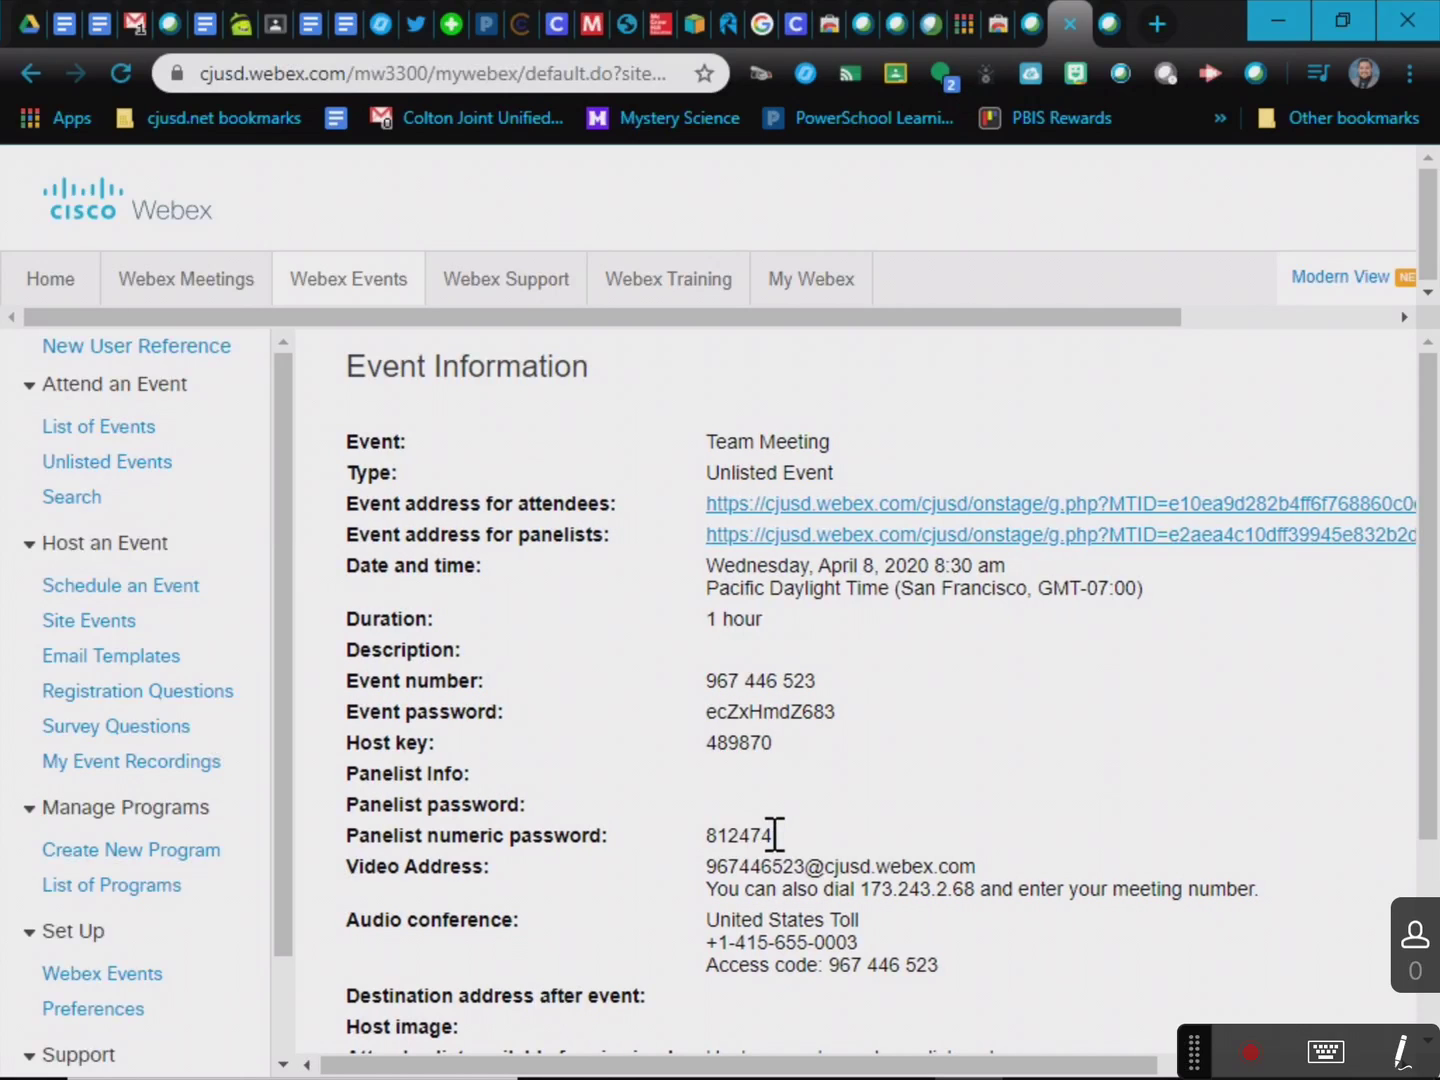
scroll(861, 824, down, 2)
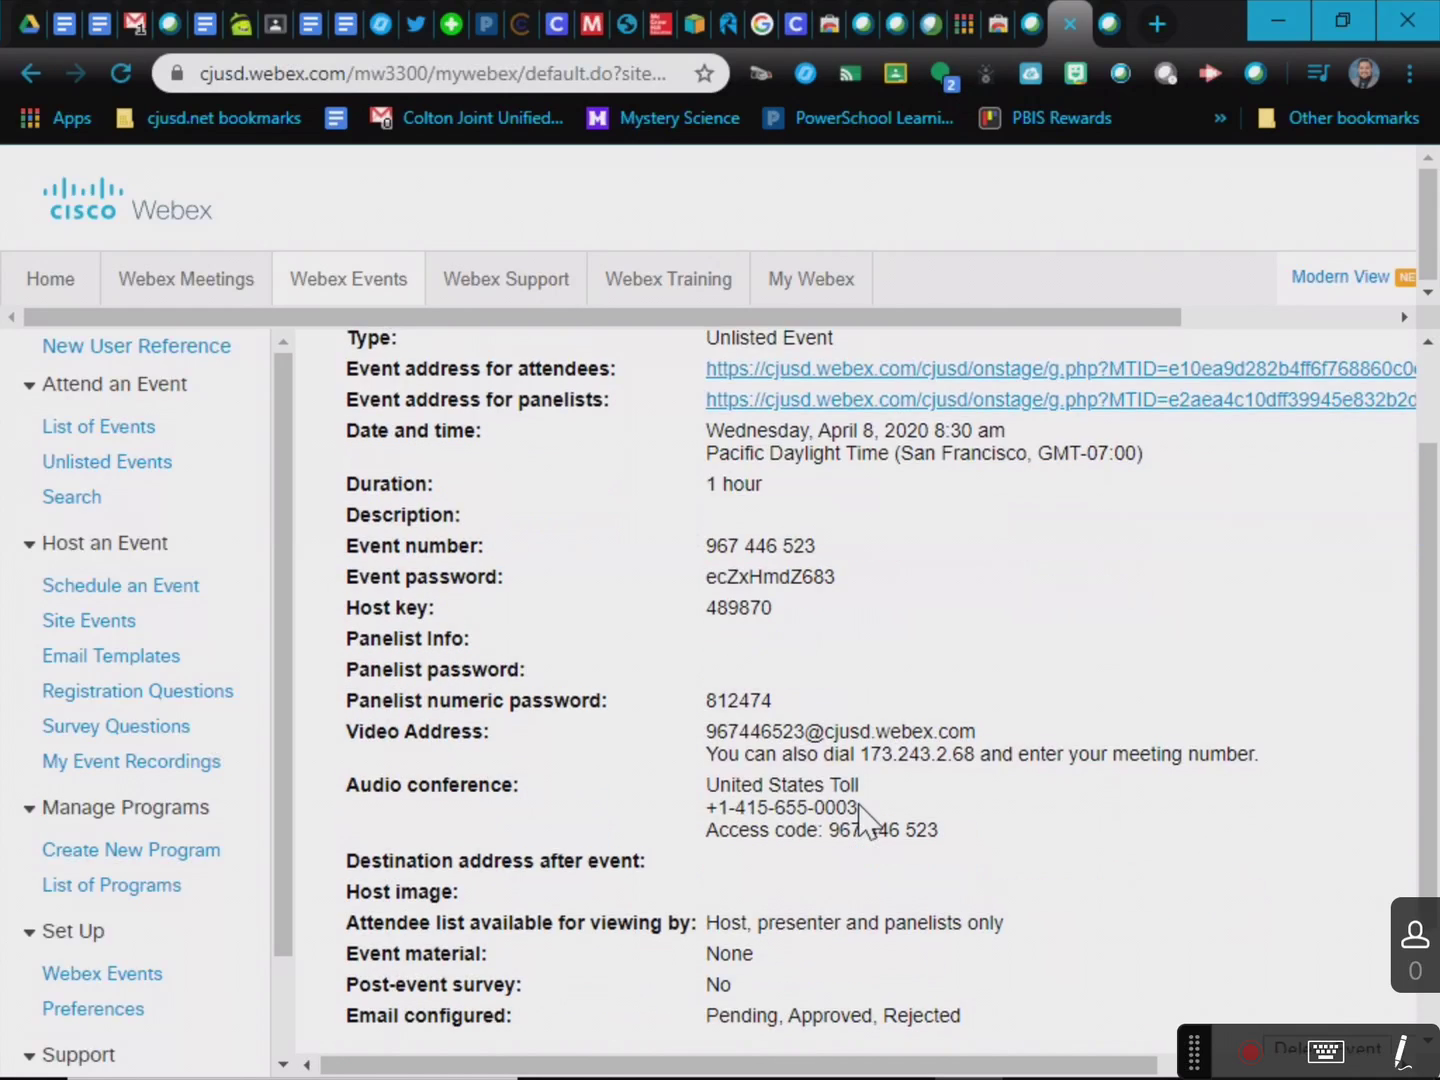
scroll(861, 824, up, 2)
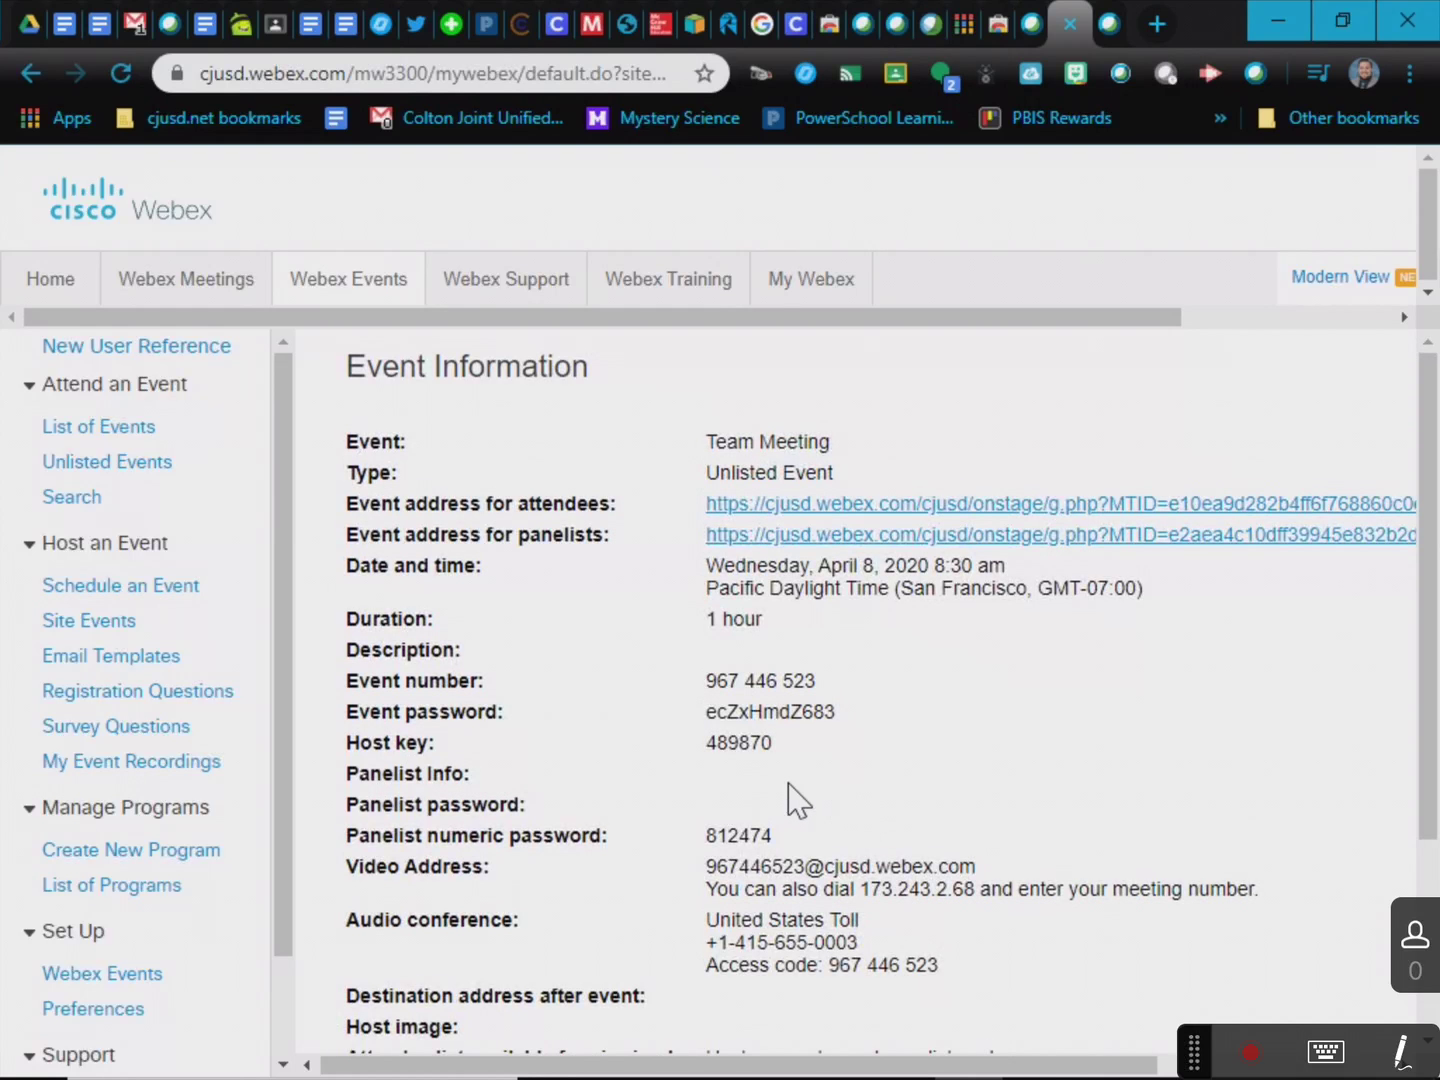